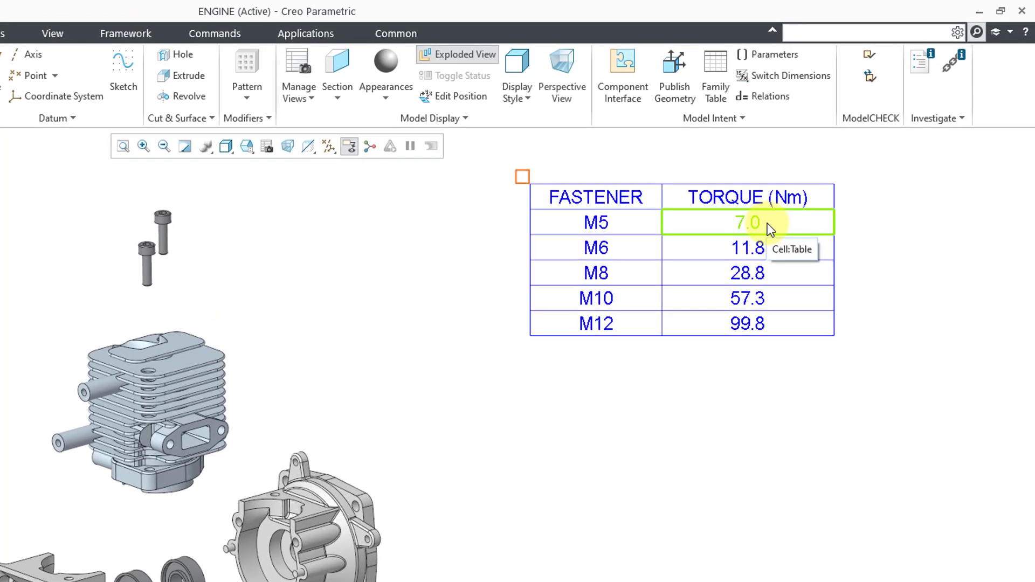
Step: Unexplode the assembly and add a surface set with all body surfaces of the front cylinder bolt to the M5 torque cell's references
left_click(770, 228)
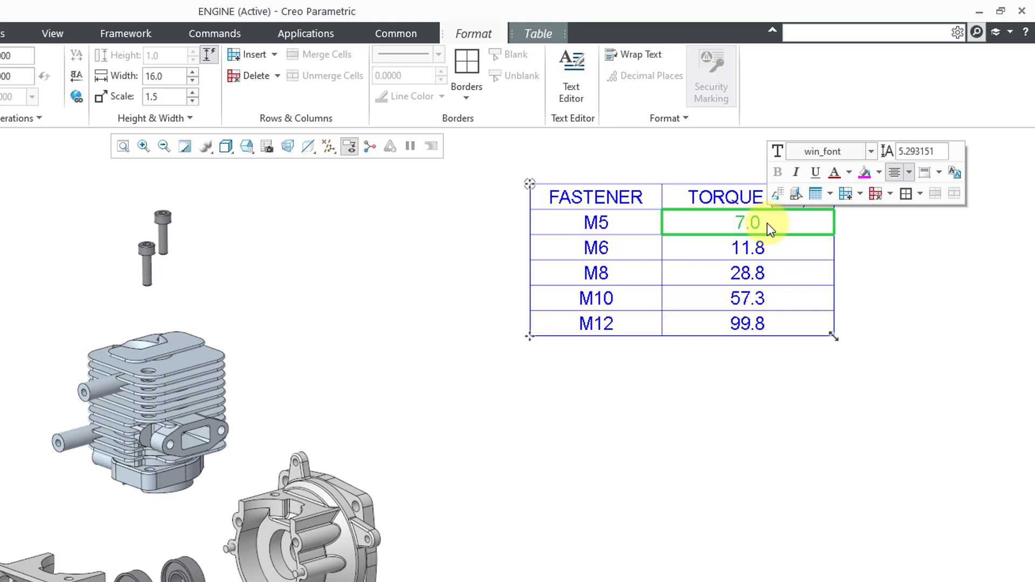
left_click(780, 198)
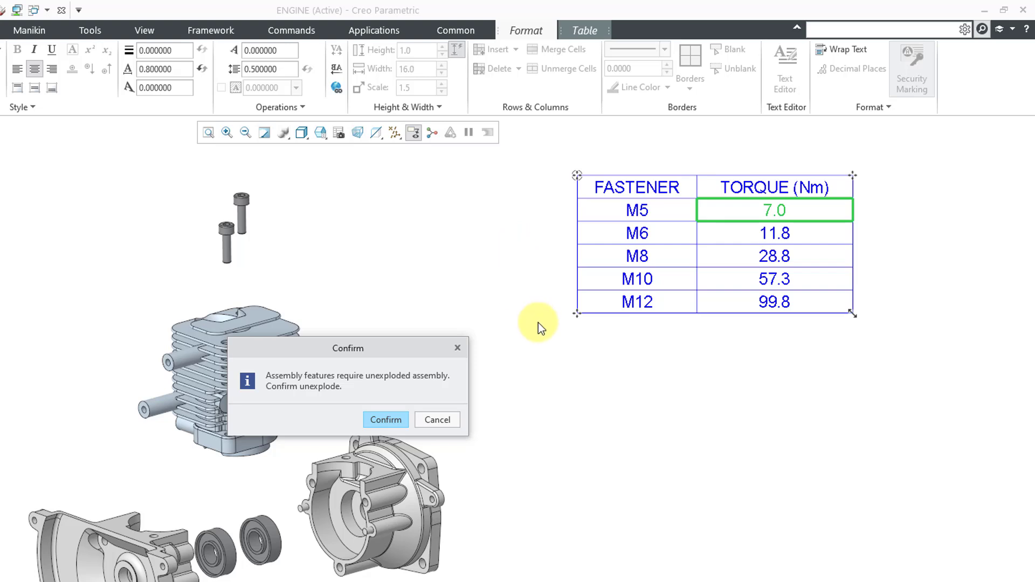
left_click(391, 420)
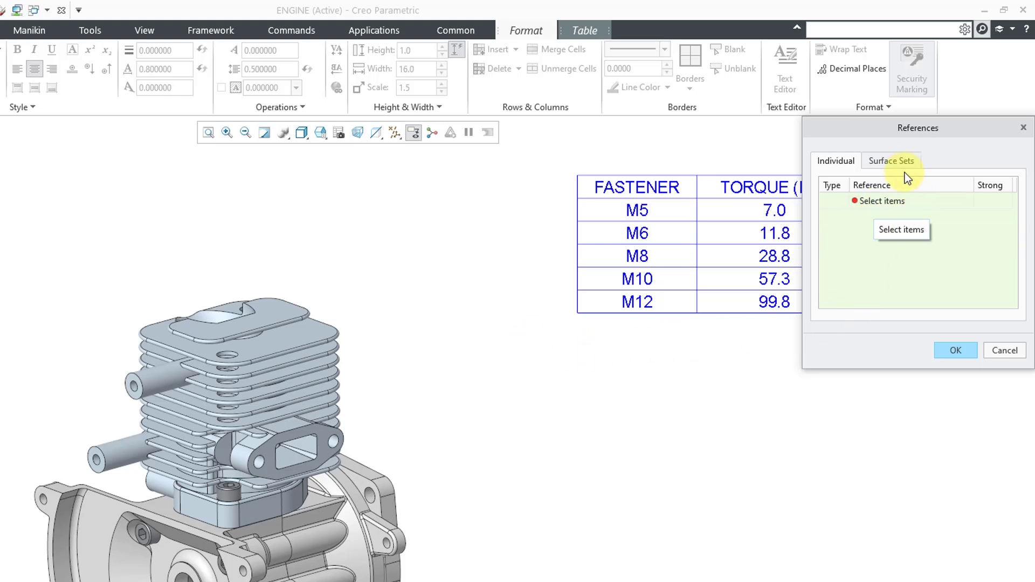
left_click(898, 160)
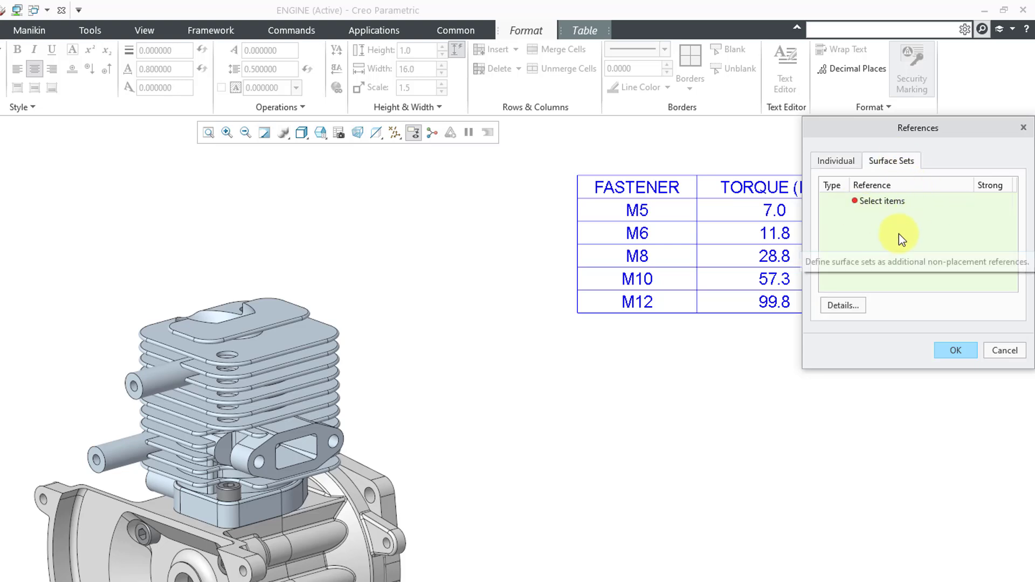
left_click(844, 305)
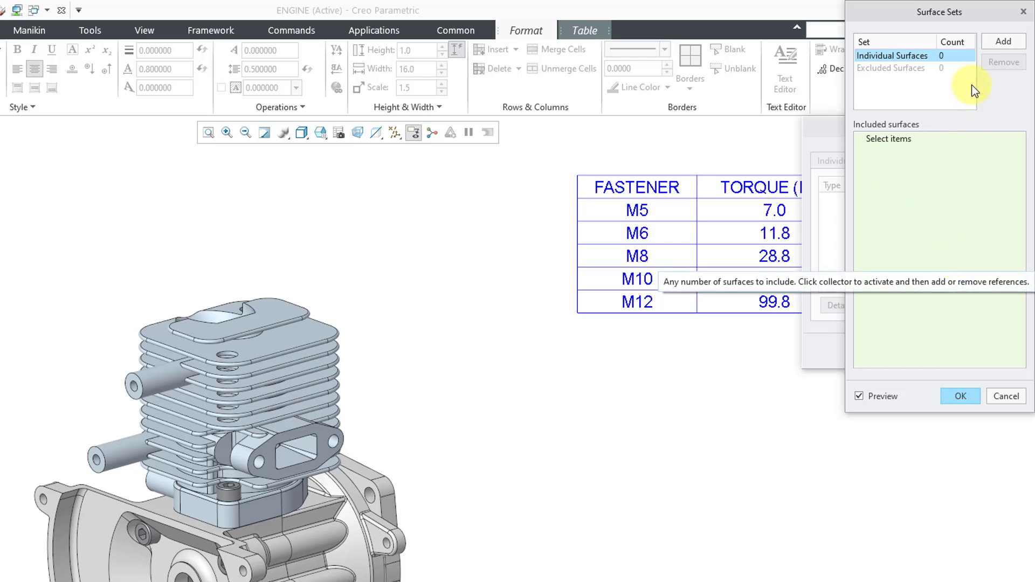
left_click(1003, 40)
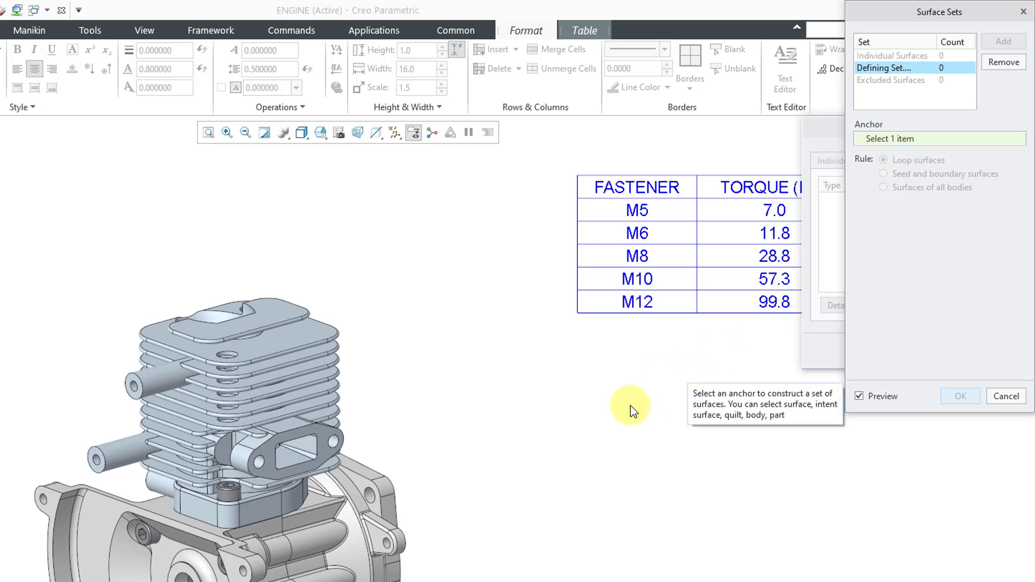
left_click(235, 496)
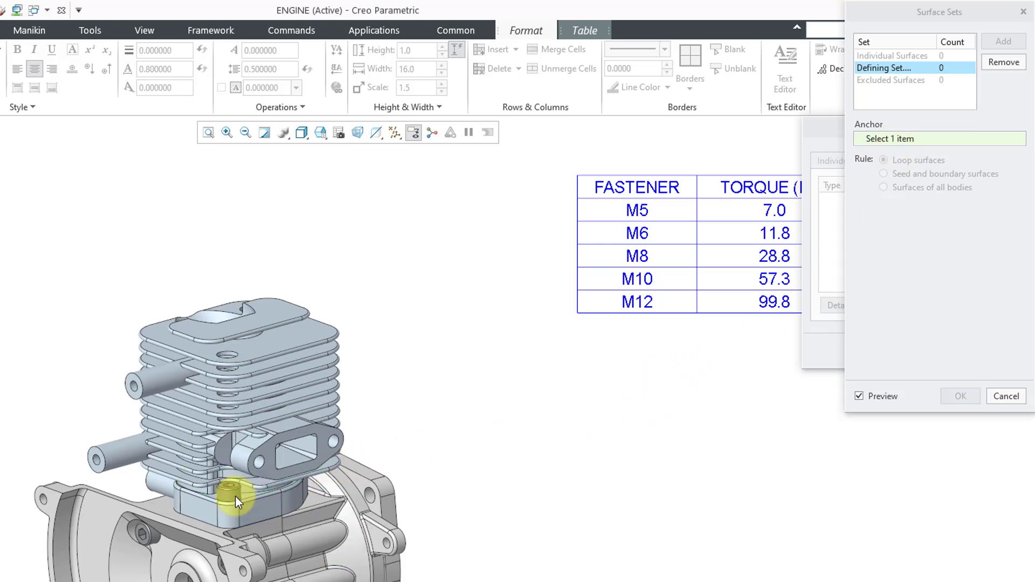
left_click(928, 189)
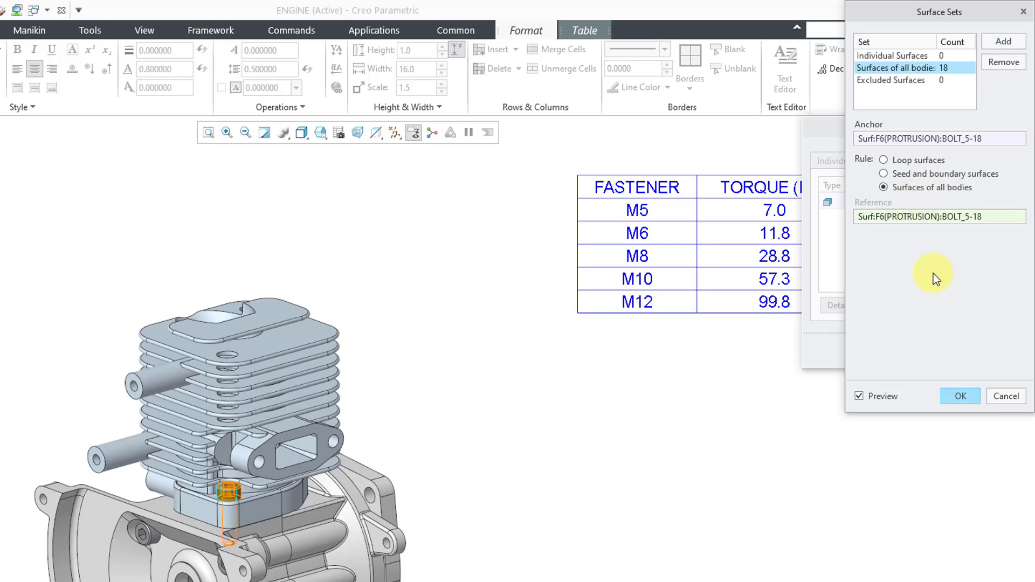
Step: Add a second surface set covering all body surfaces of the other cylinder bolt and accept the M5 torque cell's references
left_click(1015, 46)
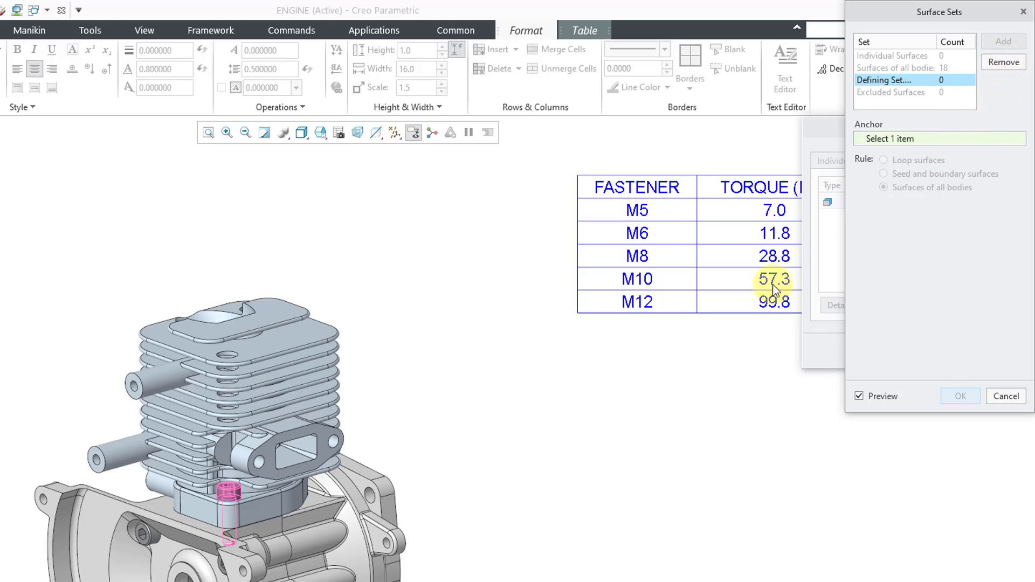
mouse_move(374, 409)
middle_mouse_down()
mouse_move(177, 312)
mouse_move(142, 384)
mouse_move(162, 394)
middle_mouse_up()
scroll(624, 428, "down", 5)
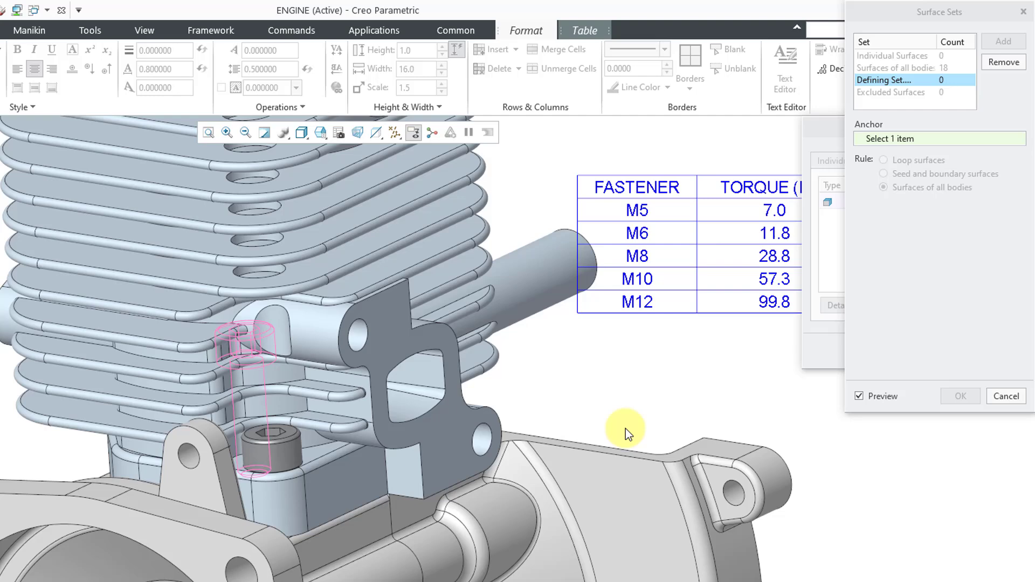
left_click(277, 456)
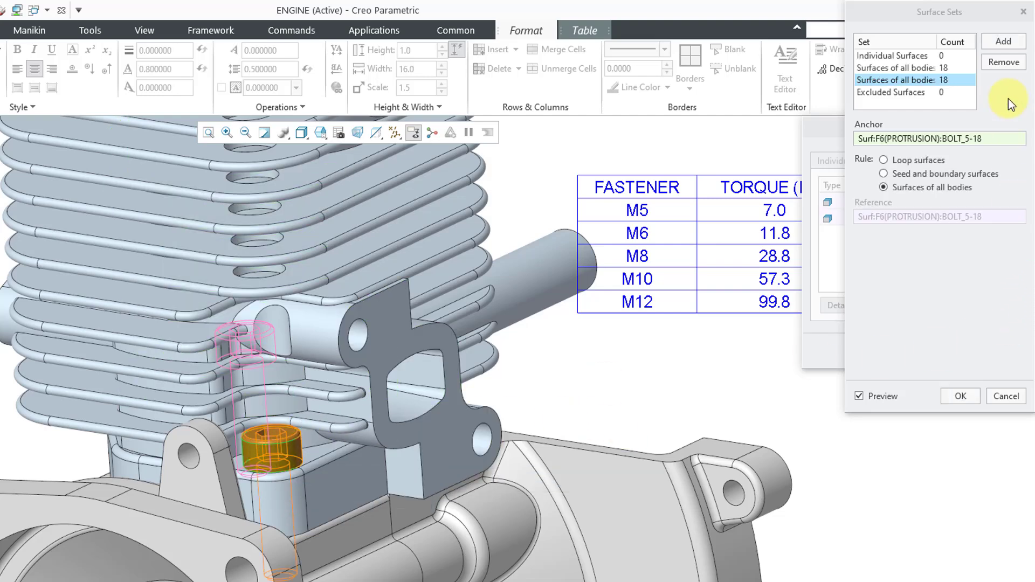
left_click(965, 396)
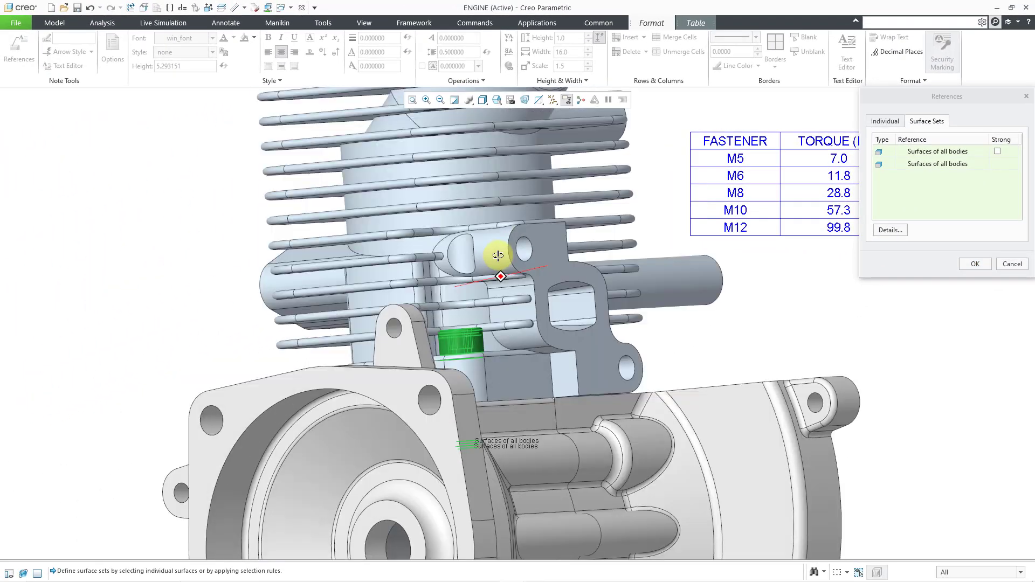
middle_click_drag(497, 255, 591, 194)
scroll(591, 194, "up", 3)
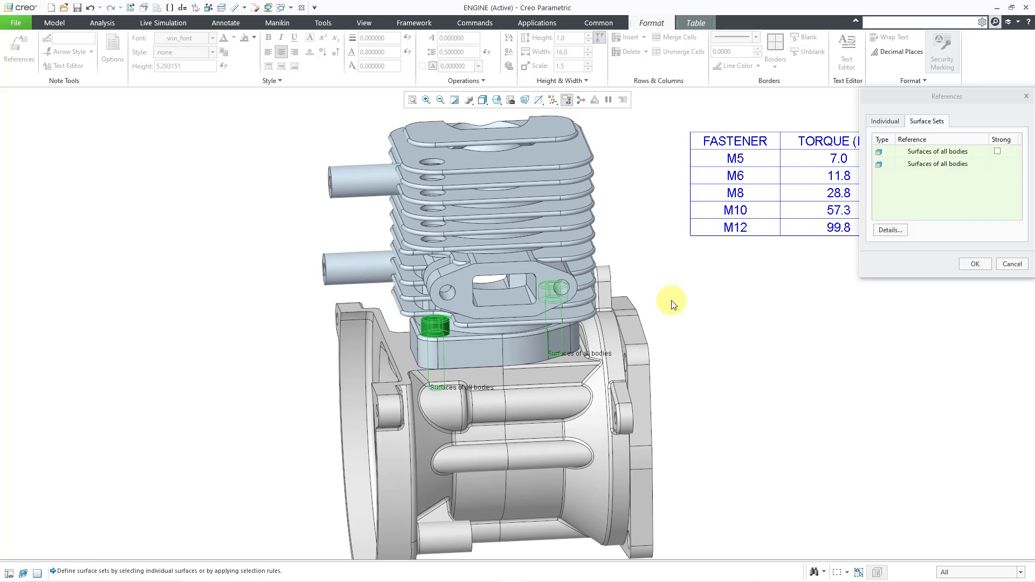
middle_click_drag(669, 308, 691, 300)
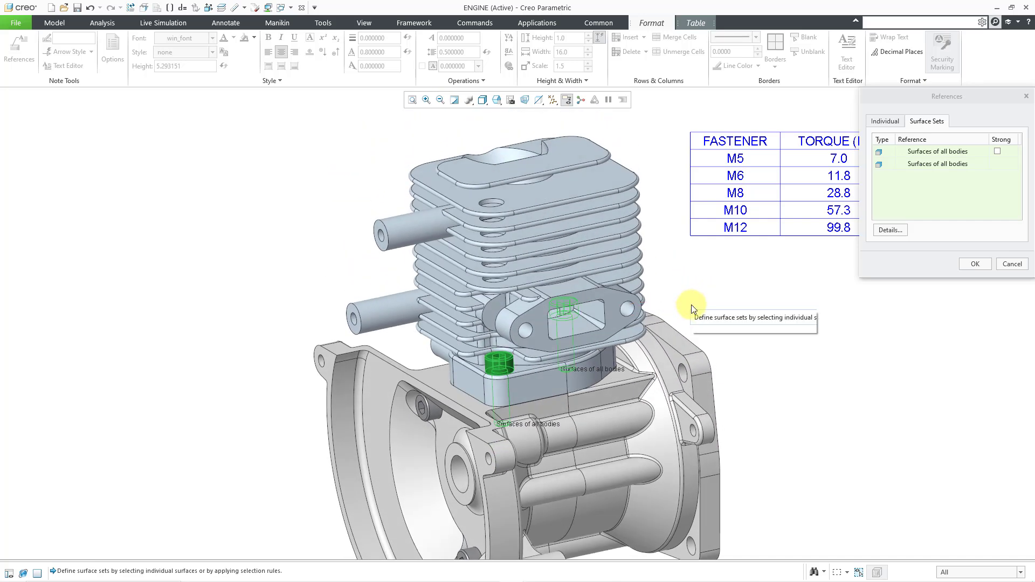
left_click(975, 264)
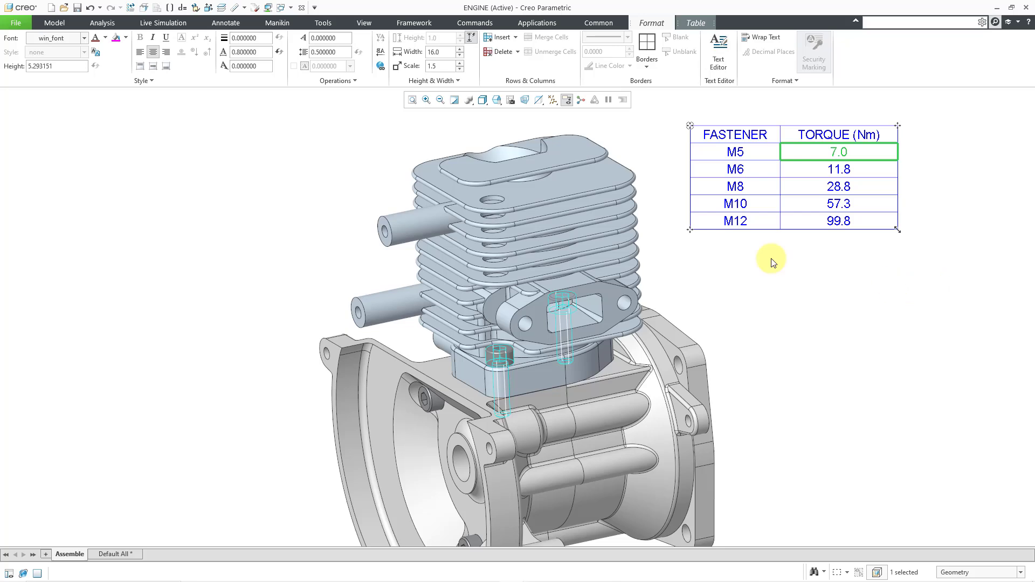
Step: Add a surface set with all body surfaces of the crankcase's upper-right bolt to the M6 torque cell's references
middle_click_drag(531, 208, 543, 142)
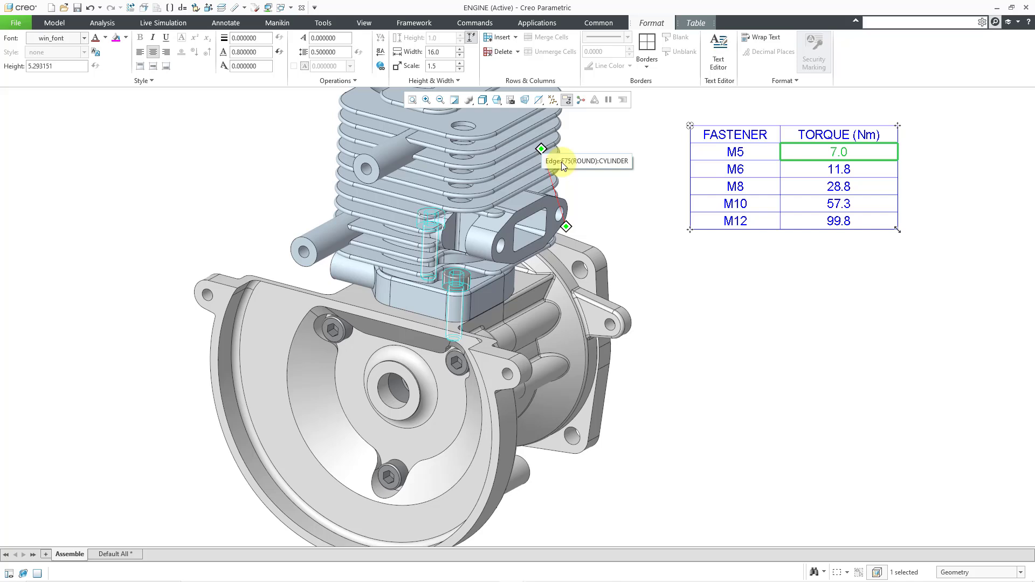
left_click(869, 169)
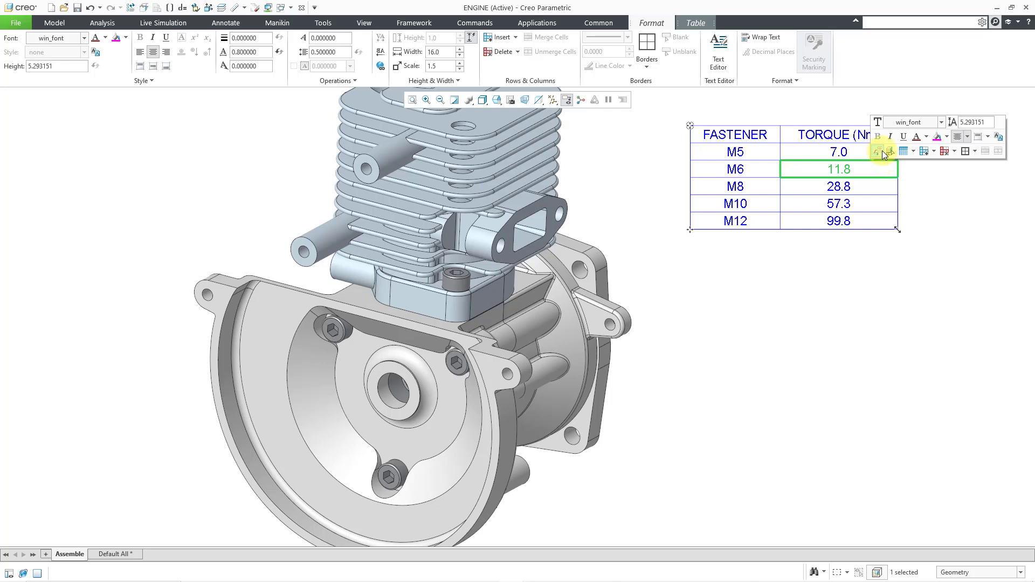
left_click(697, 23)
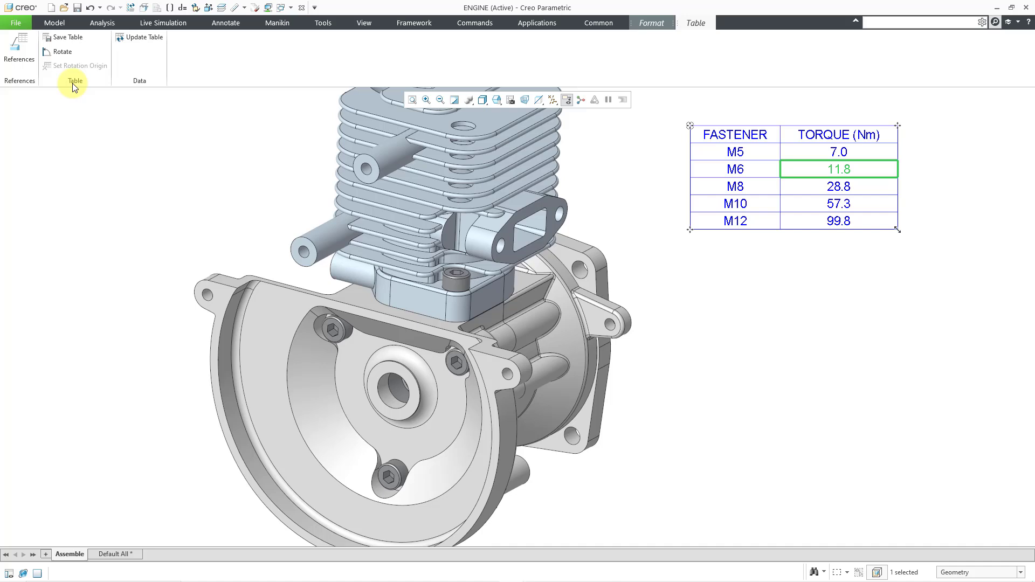
left_click(20, 55)
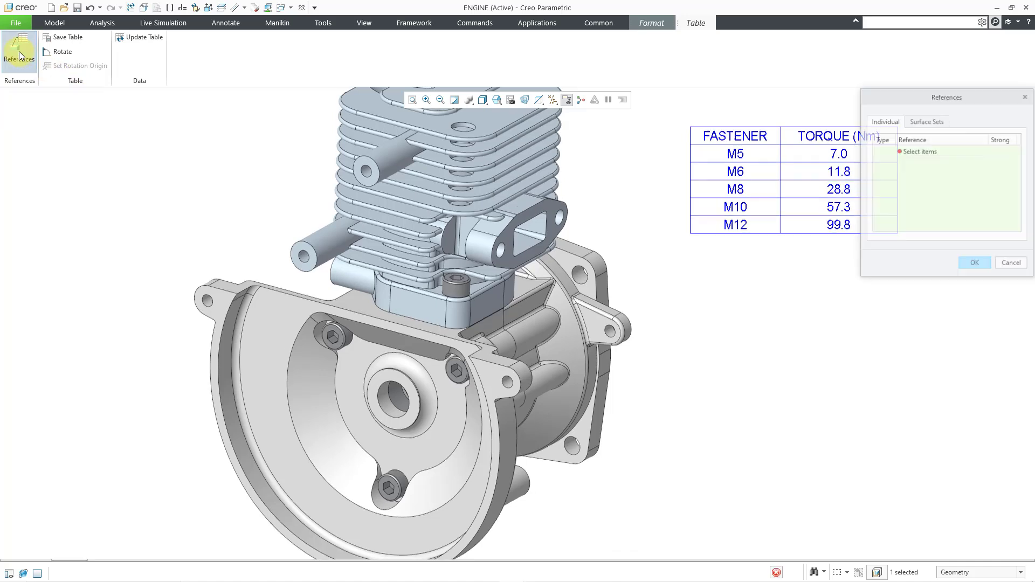
left_click(938, 122)
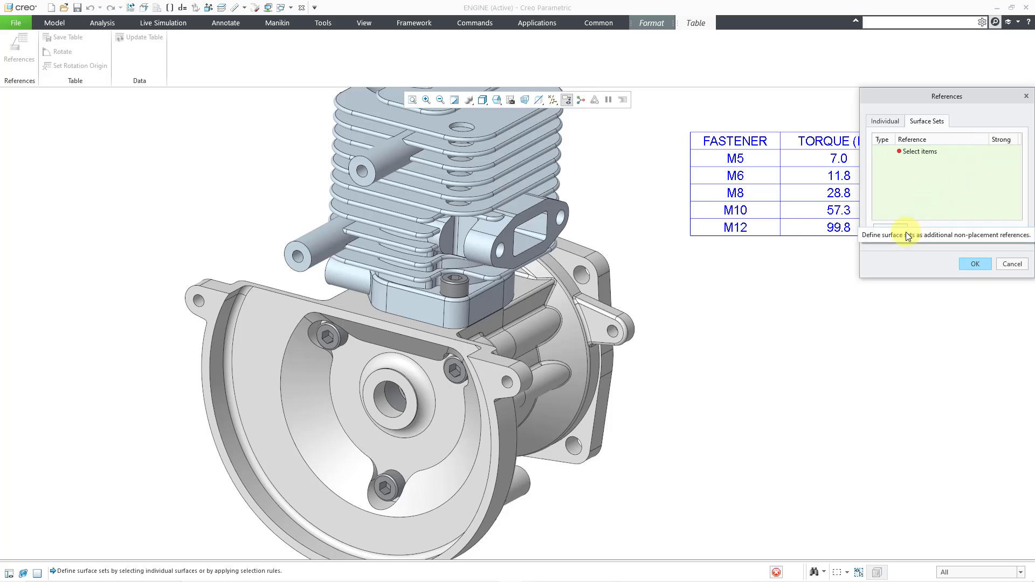
left_click(900, 232)
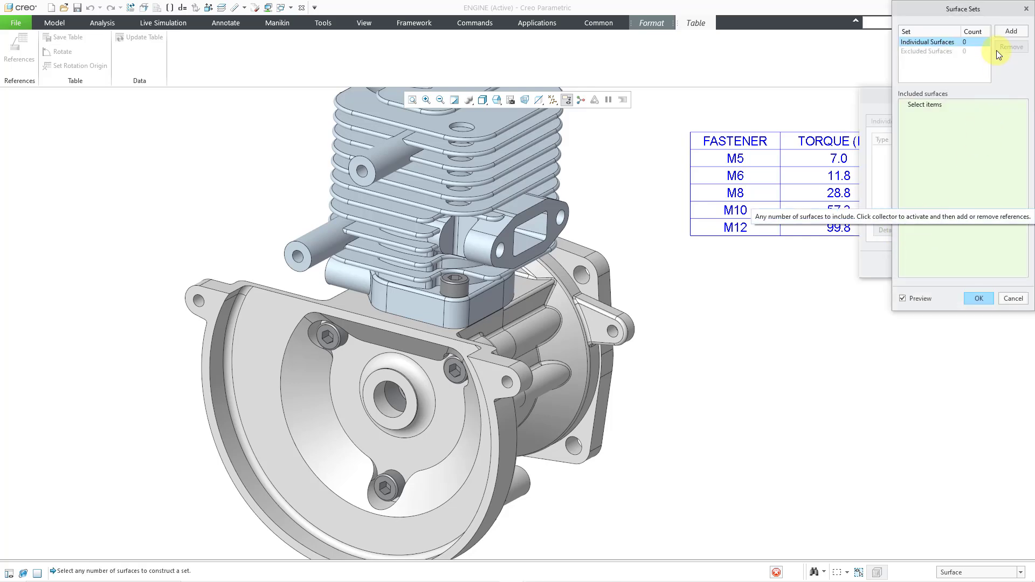
left_click(1003, 31)
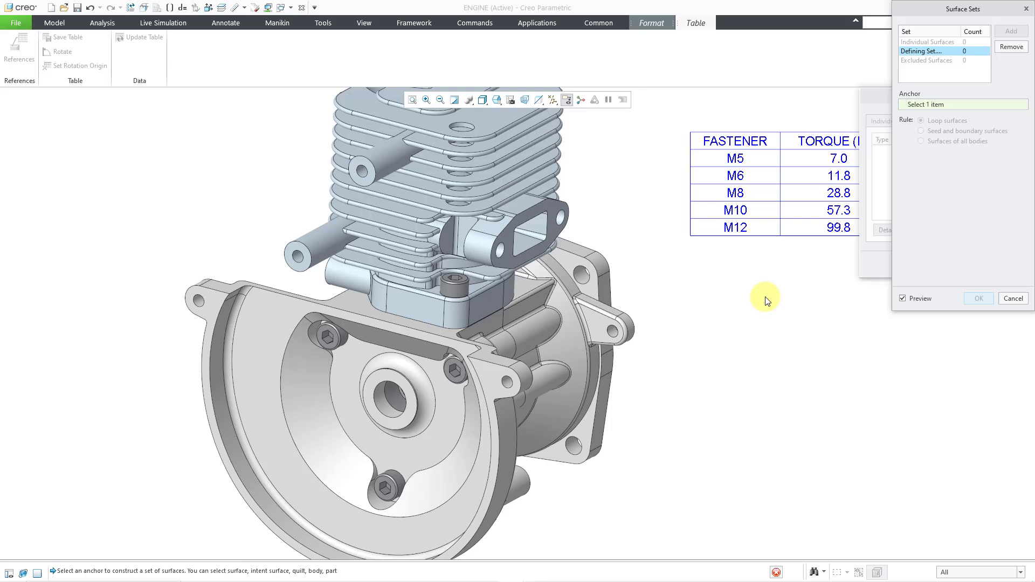
left_click(460, 377)
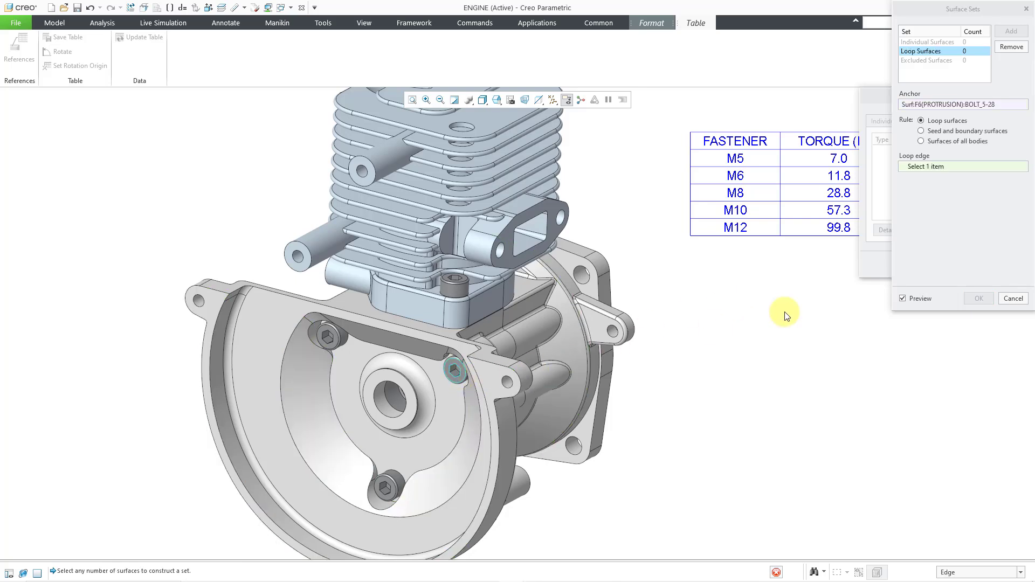
left_click(927, 142)
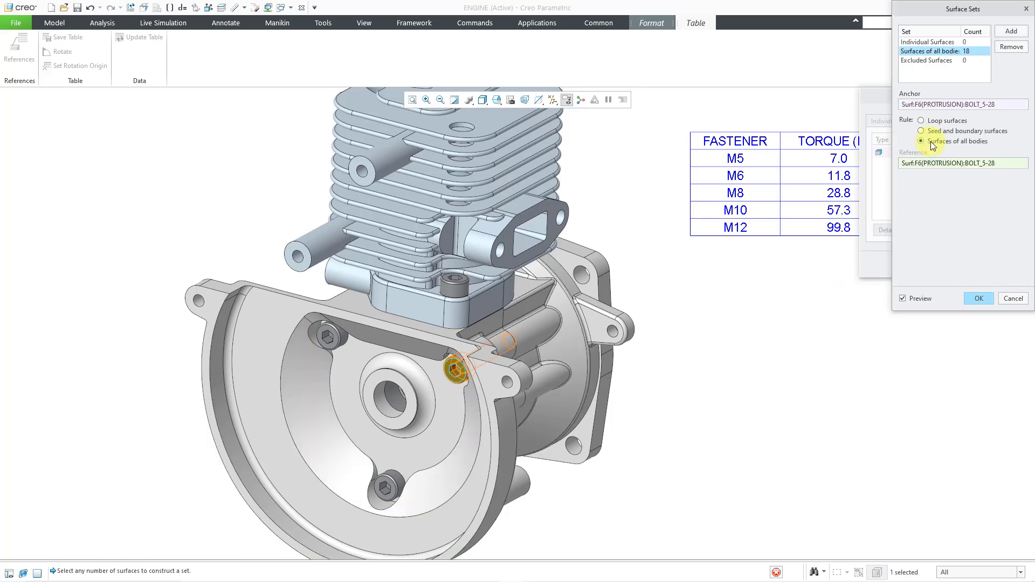
Step: Add all-body surface sets for the crankcase's upper-left and lower bolts, accept the M6 torque cell's references and deselect the table
left_click(1011, 31)
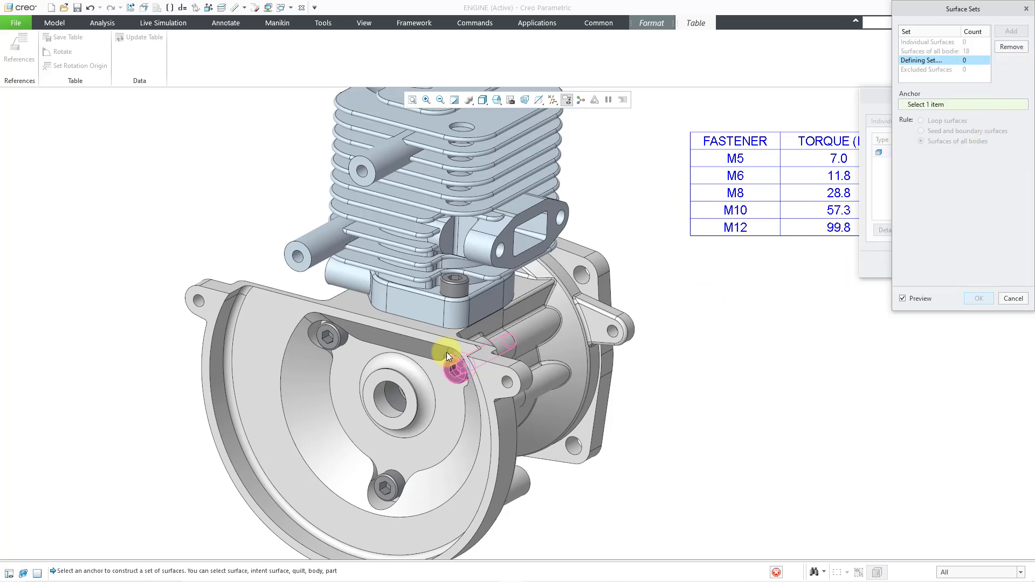
left_click(325, 343)
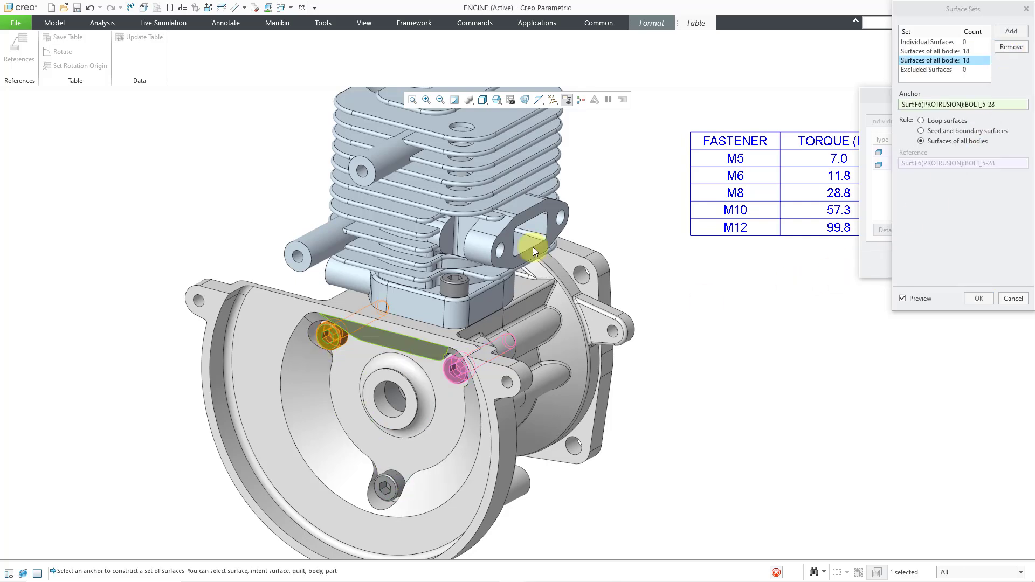
left_click(1011, 32)
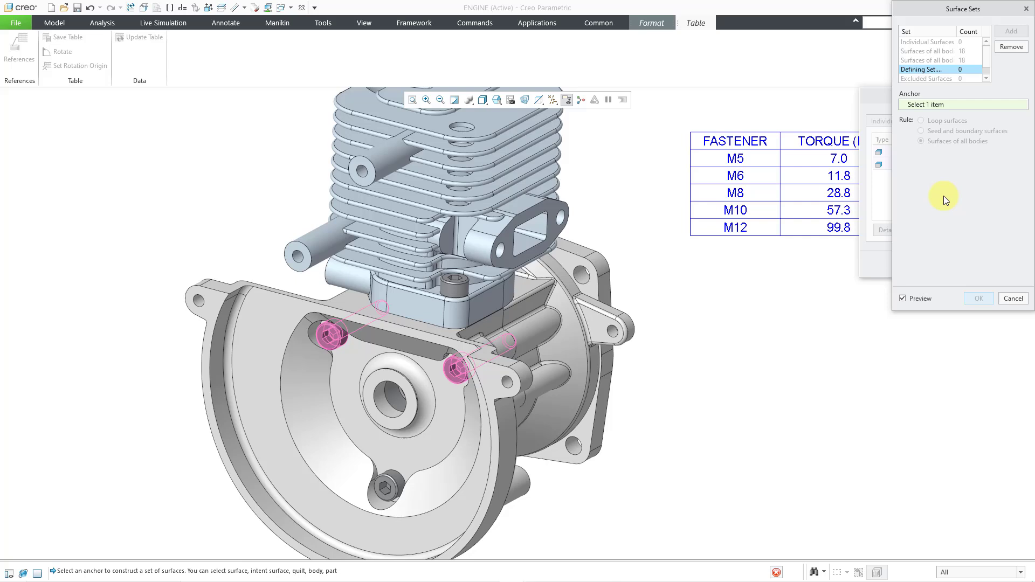
left_click(390, 482)
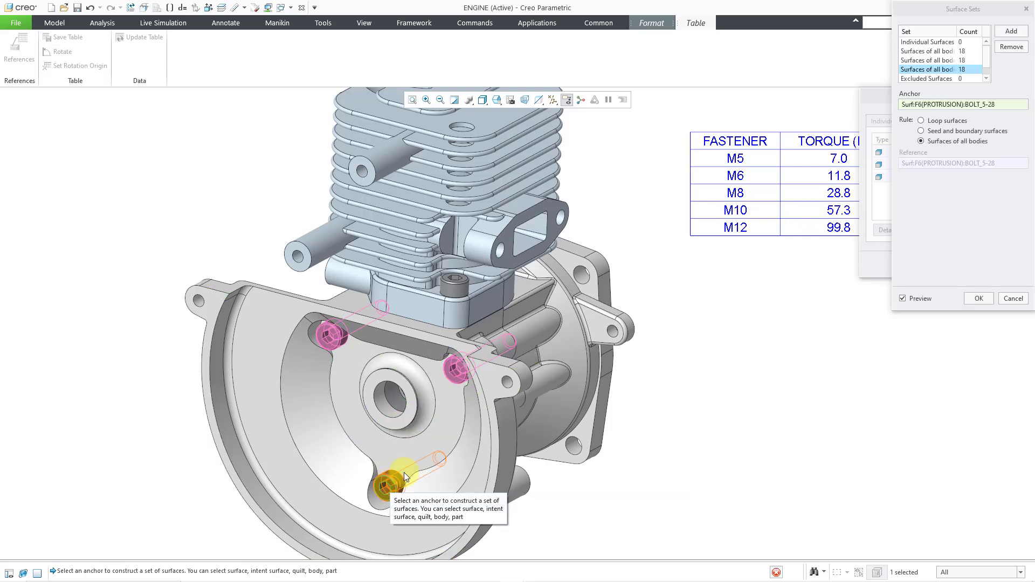
left_click(981, 299)
left_click(974, 264)
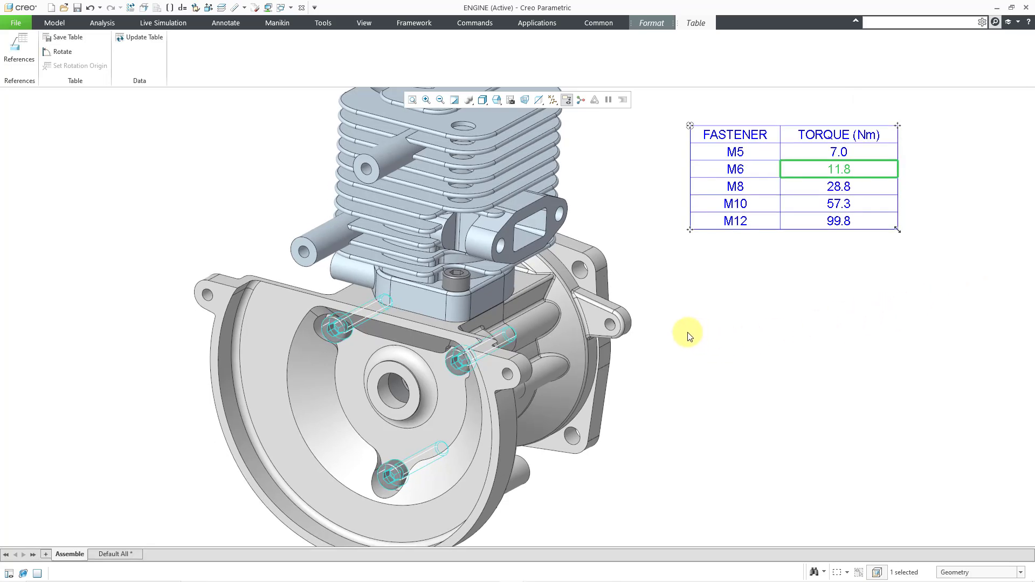
left_click(686, 337)
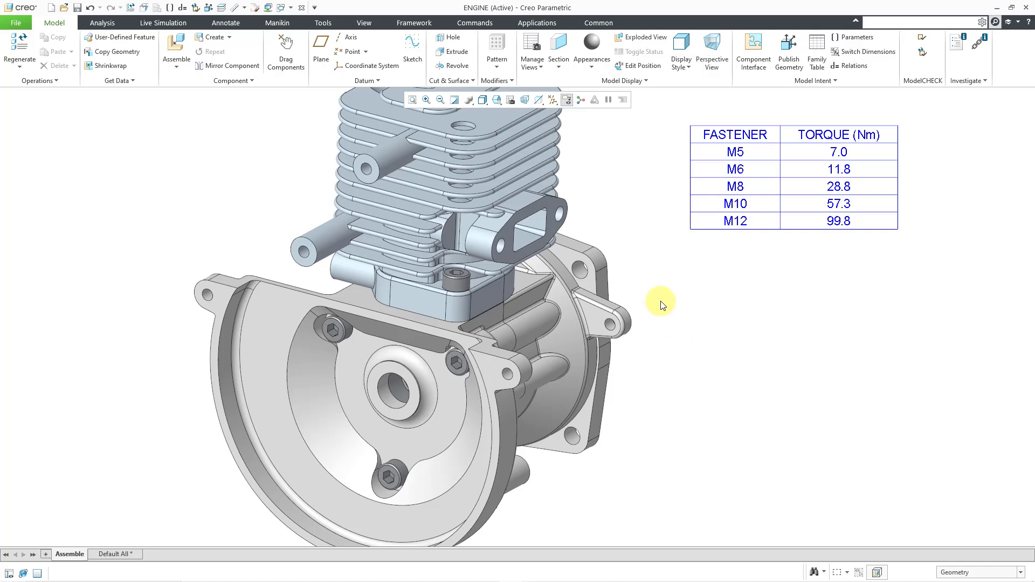
Step: Run a semantic query on the M5 and M6 torque cells to check which bolts each one references
scroll(663, 302, "down", 3)
mouse_move(663, 302)
middle_mouse_down()
mouse_move(639, 293)
mouse_move(663, 296)
middle_mouse_up()
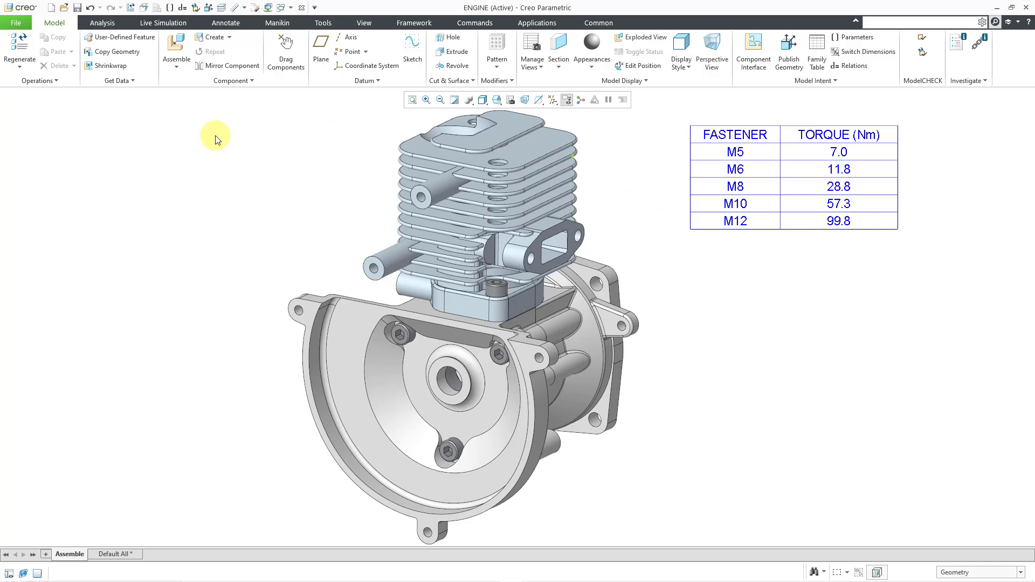
left_click(233, 26)
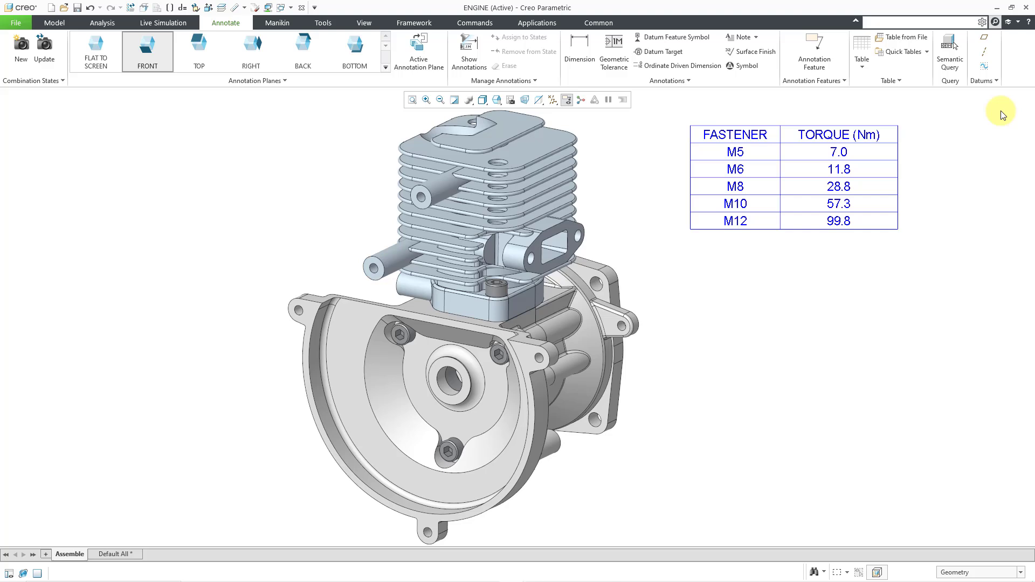
left_click(956, 66)
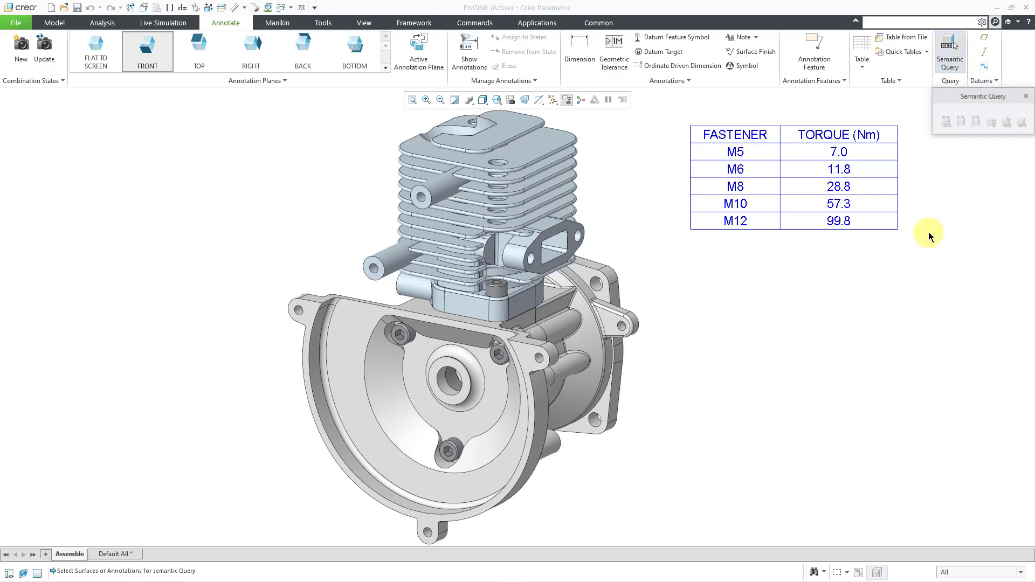
left_click(841, 153)
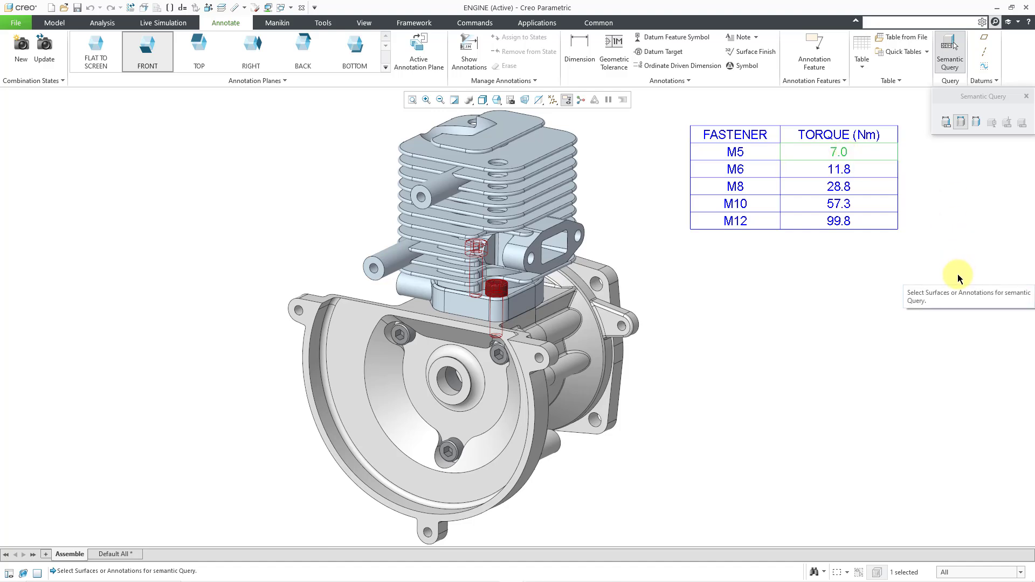
left_click(848, 172)
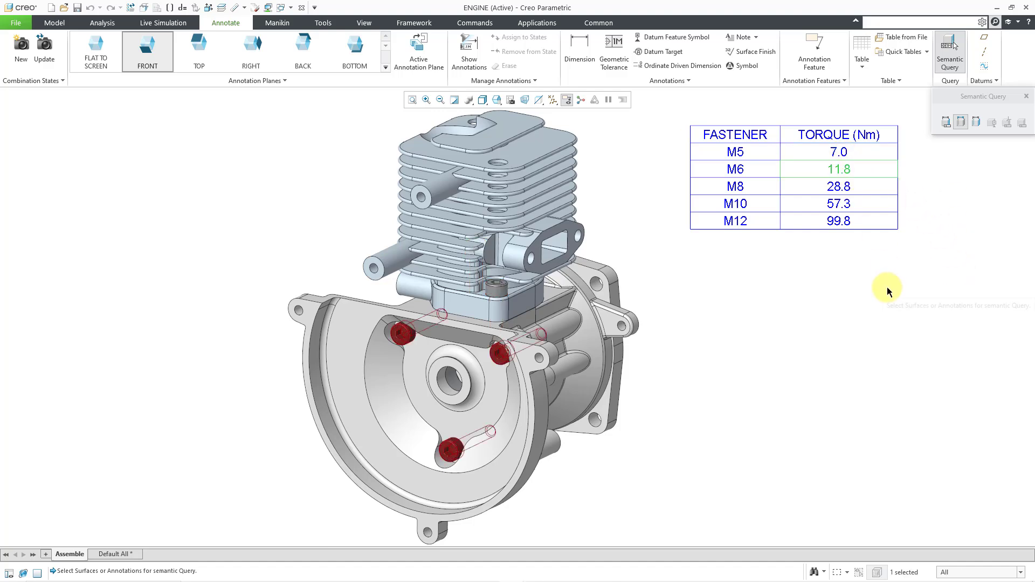
Step: Close the semantic query and switch to the COMPOSITE_TUTORIAL_DRM.PRT window
left_click(1026, 97)
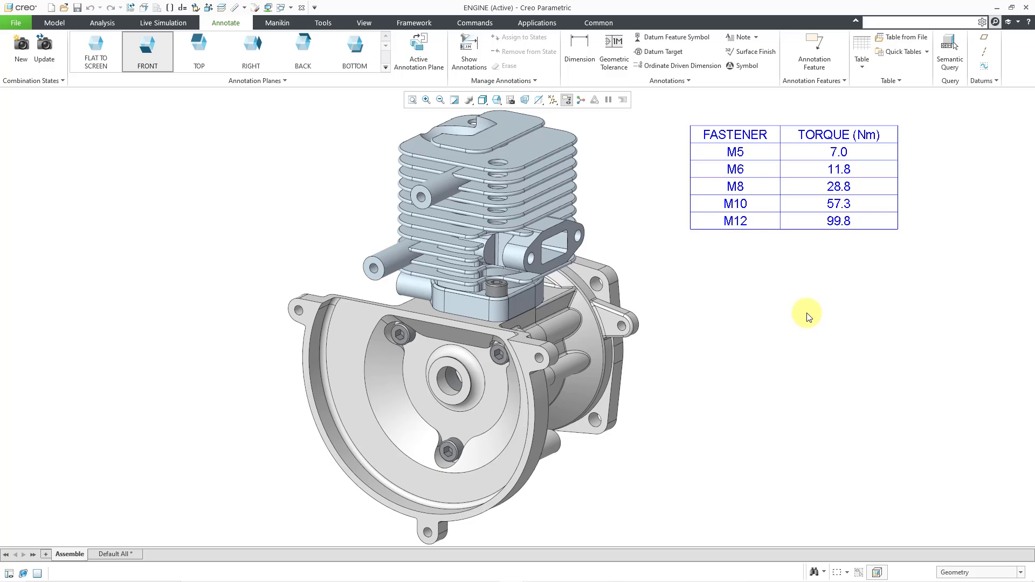
left_click(289, 10)
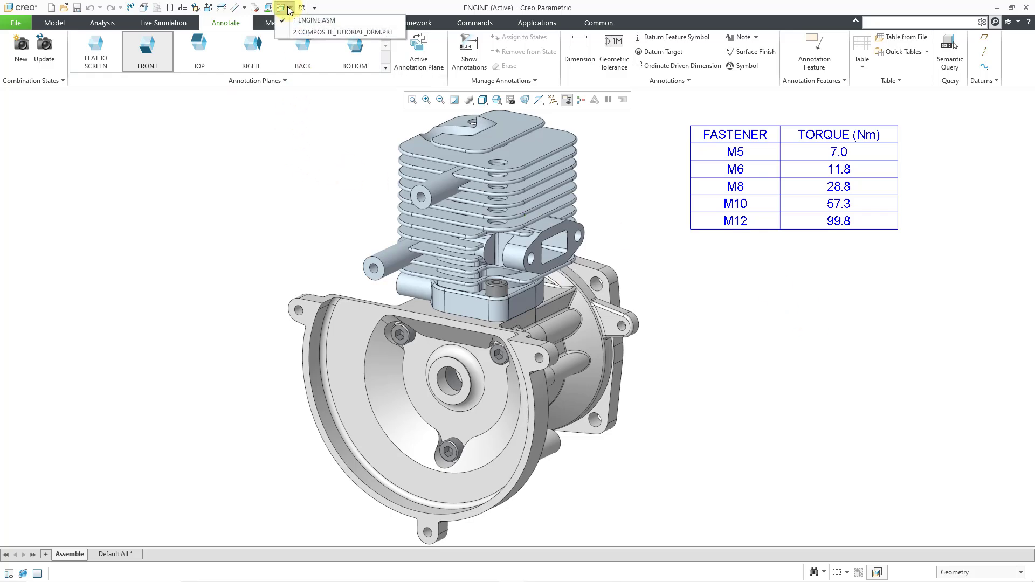
left_click(303, 34)
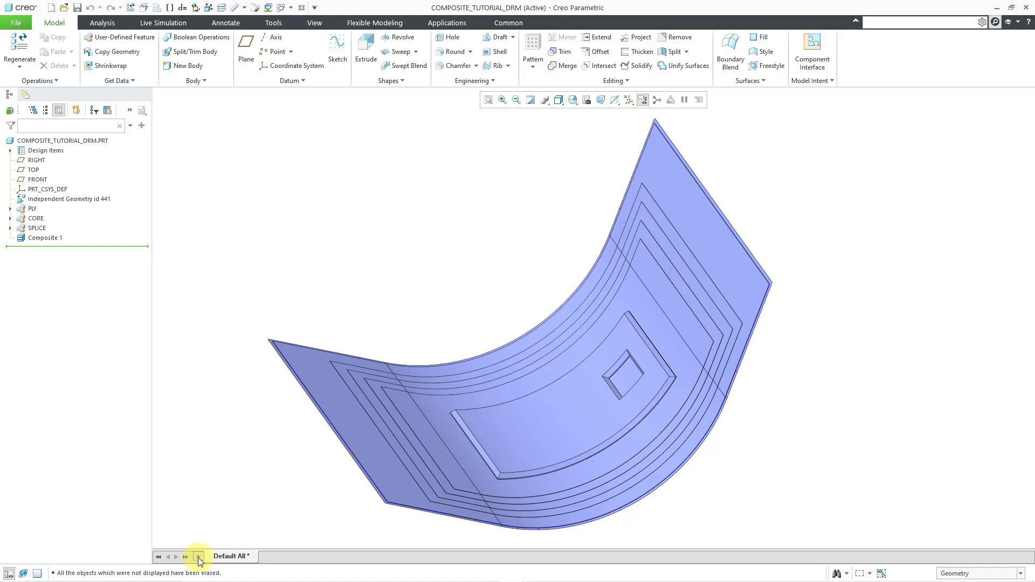
Step: Create a new combination state in the composite part and rename it Layup
left_click(199, 557)
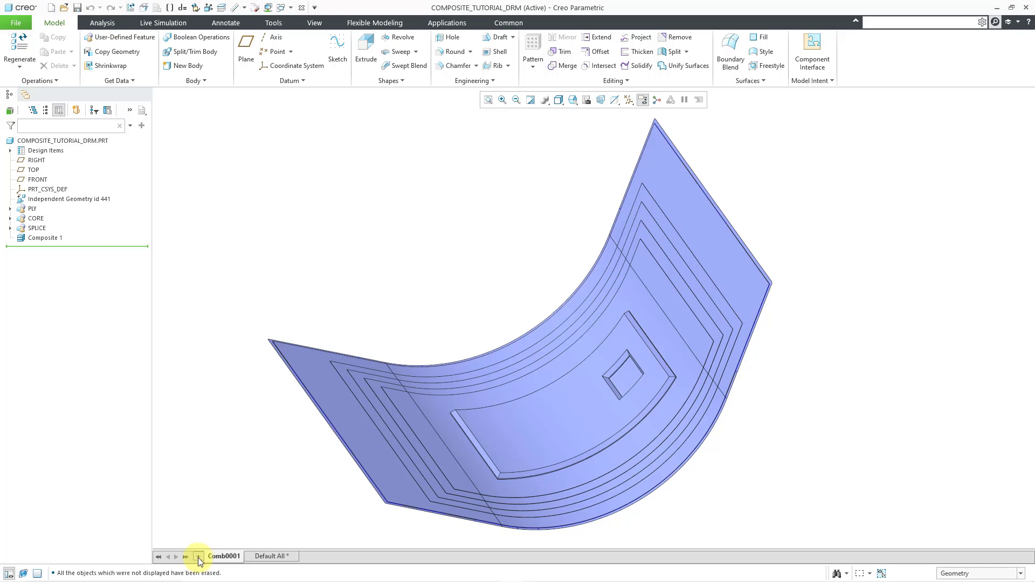
right_click(227, 557)
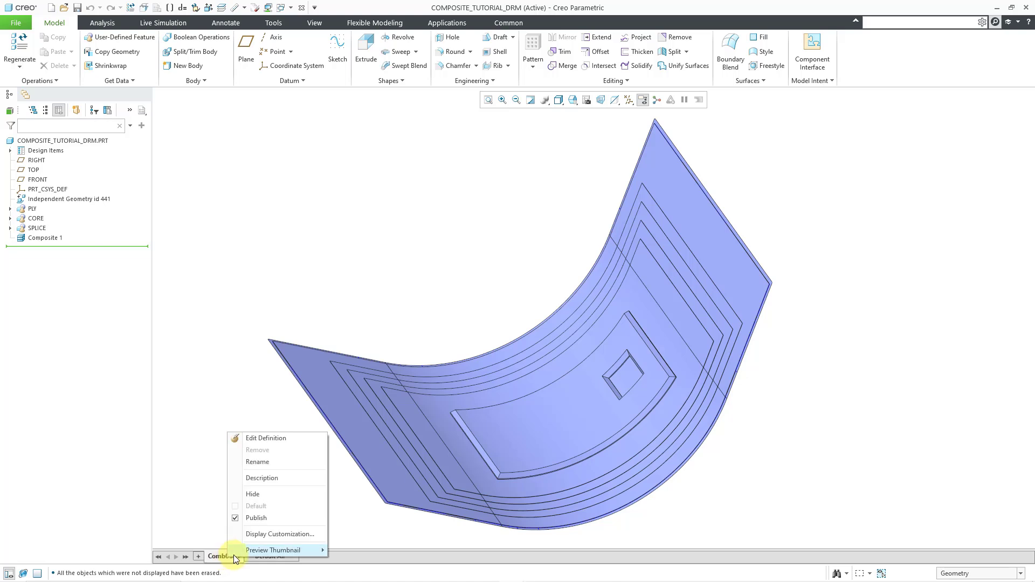
left_click(261, 463)
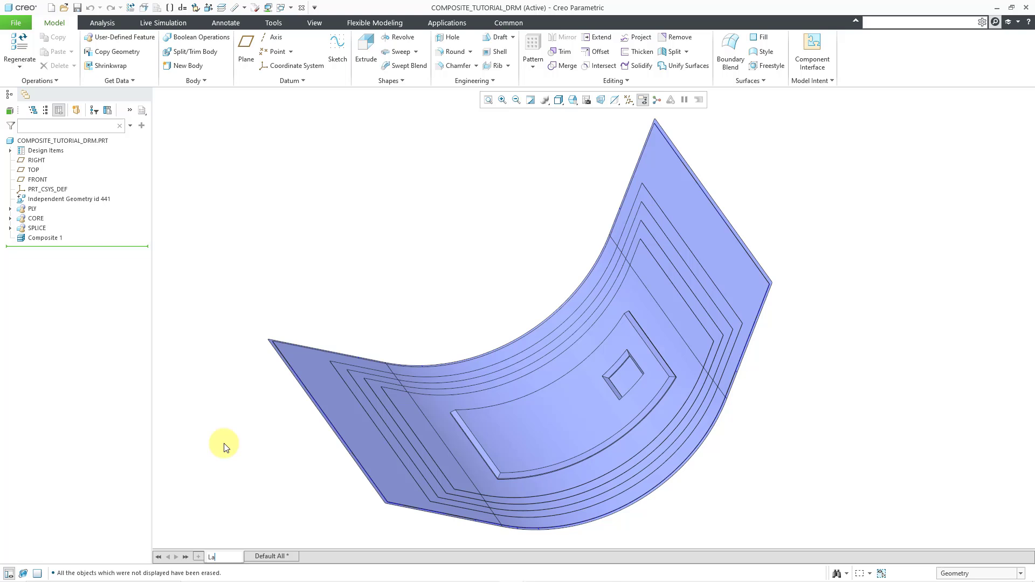
type("yup")
key("Return")
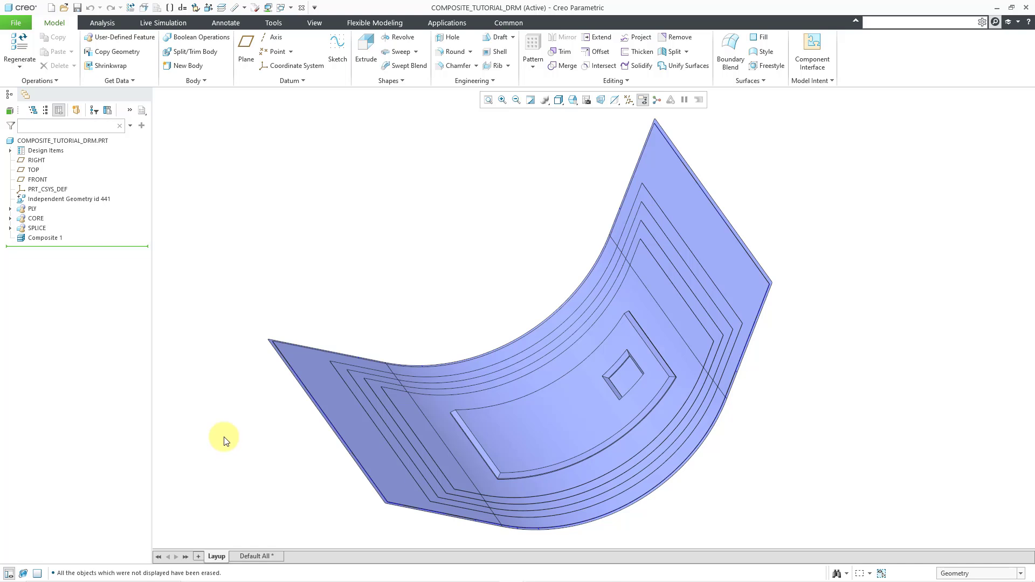
Step: Insert a flat-to-screen table from the CSV file composite_layup.csv in the working directory, placing it to the upper left of the part
left_click(226, 23)
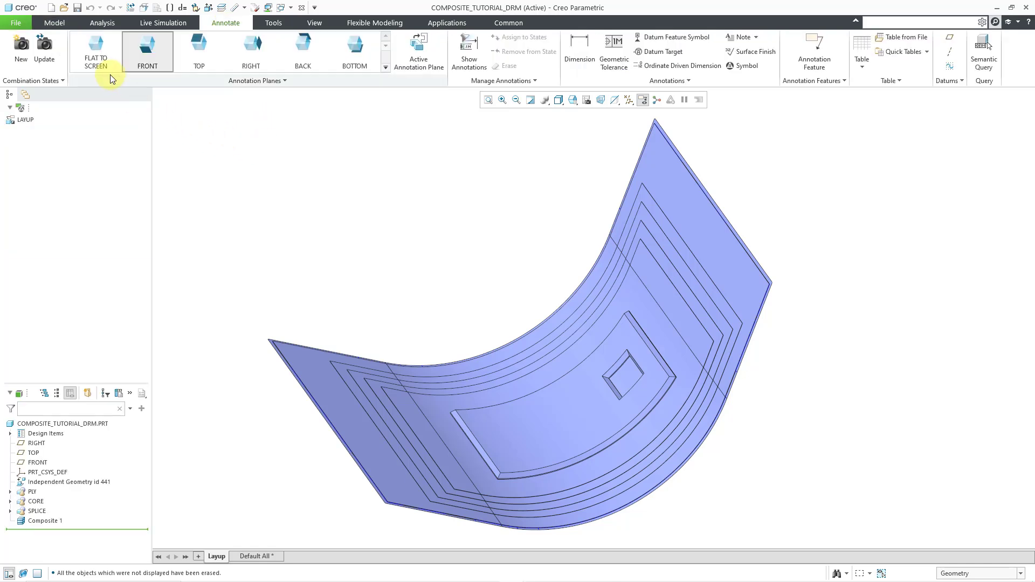
left_click(97, 54)
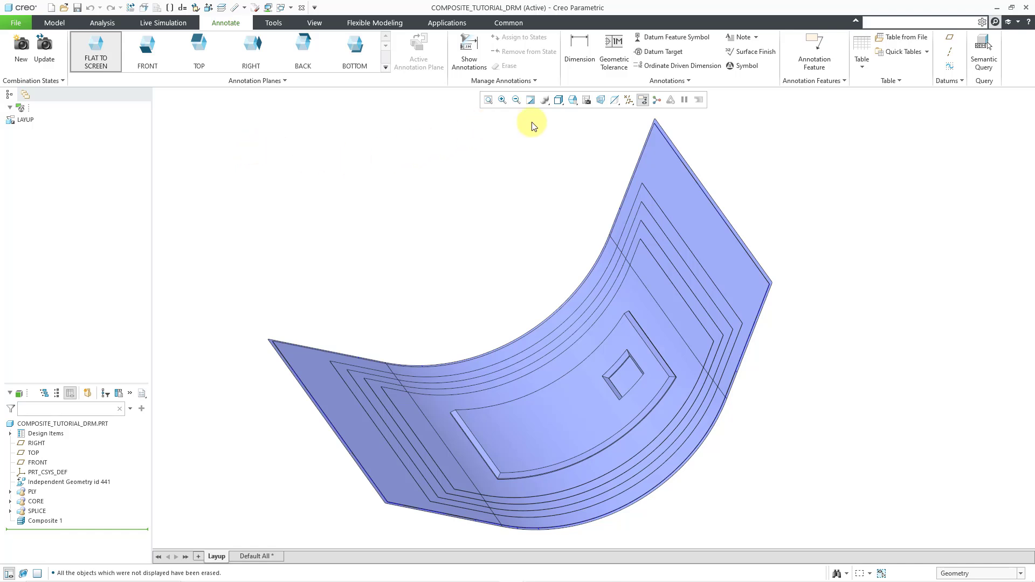
left_click(901, 37)
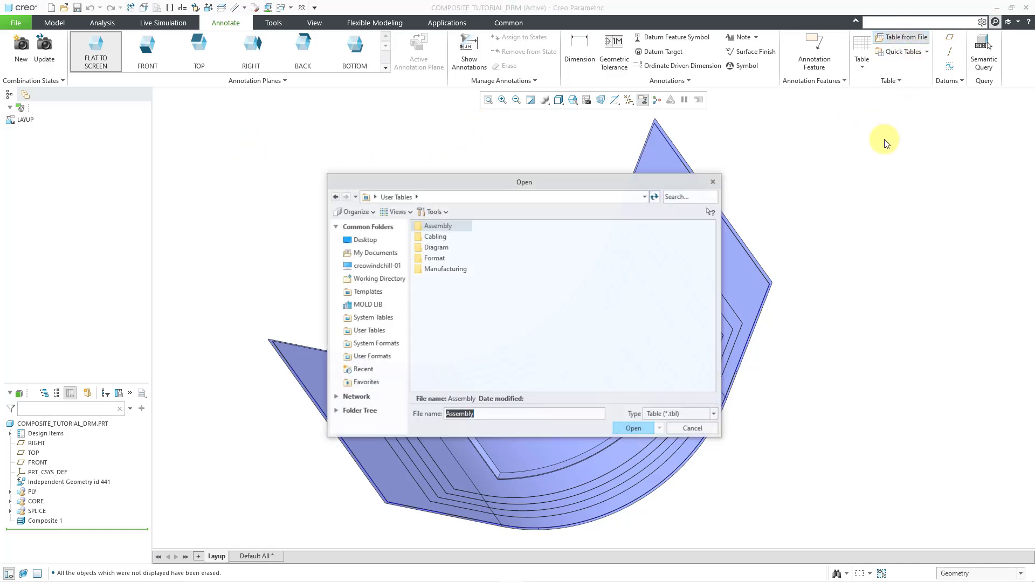
left_click(681, 414)
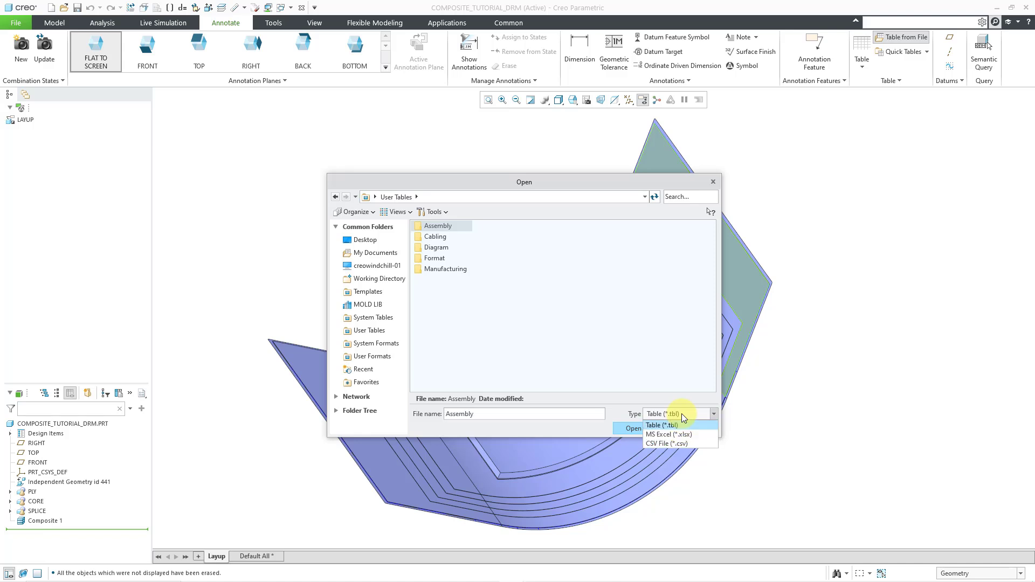
left_click(682, 443)
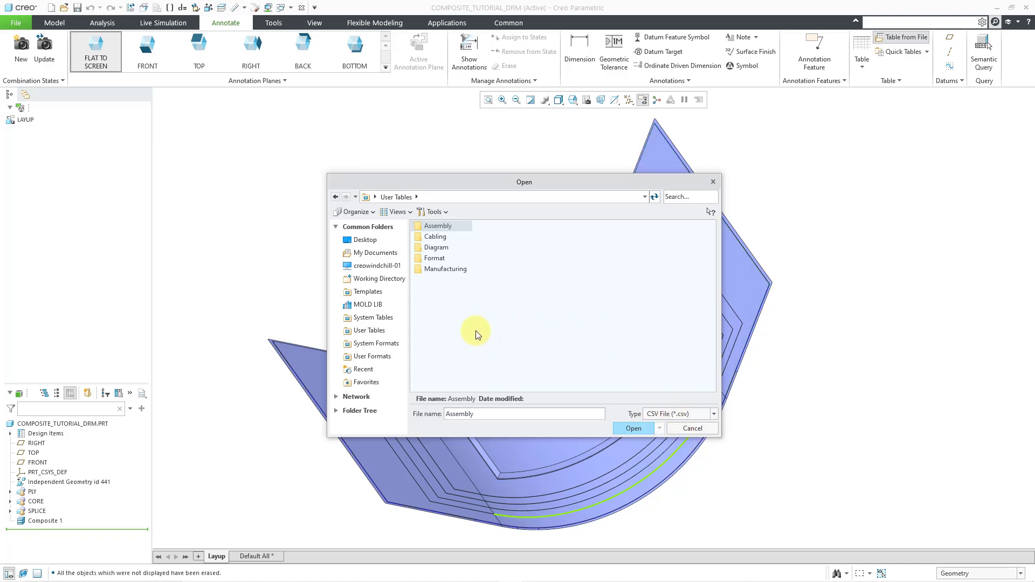
left_click(389, 281)
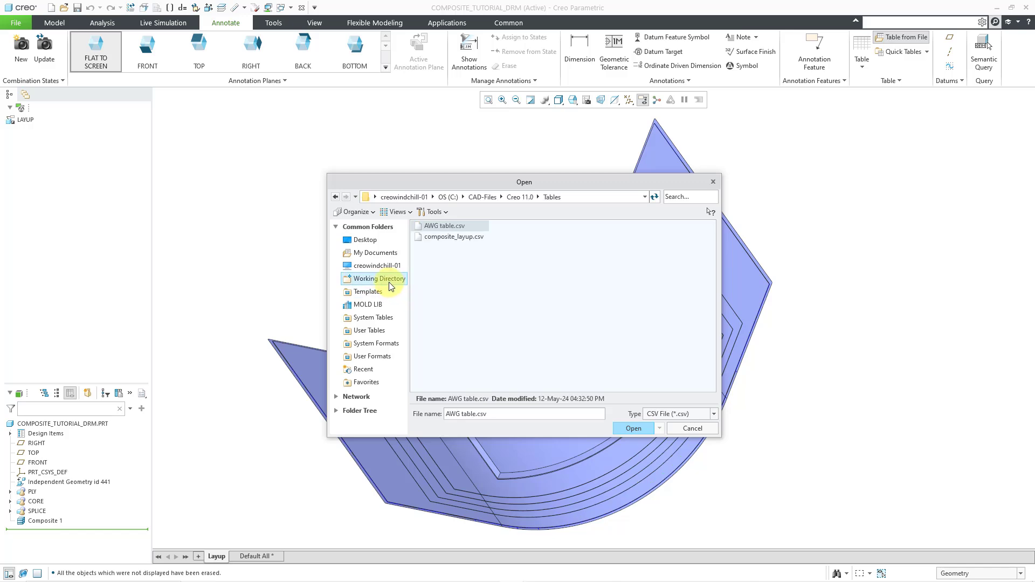
double_click(471, 240)
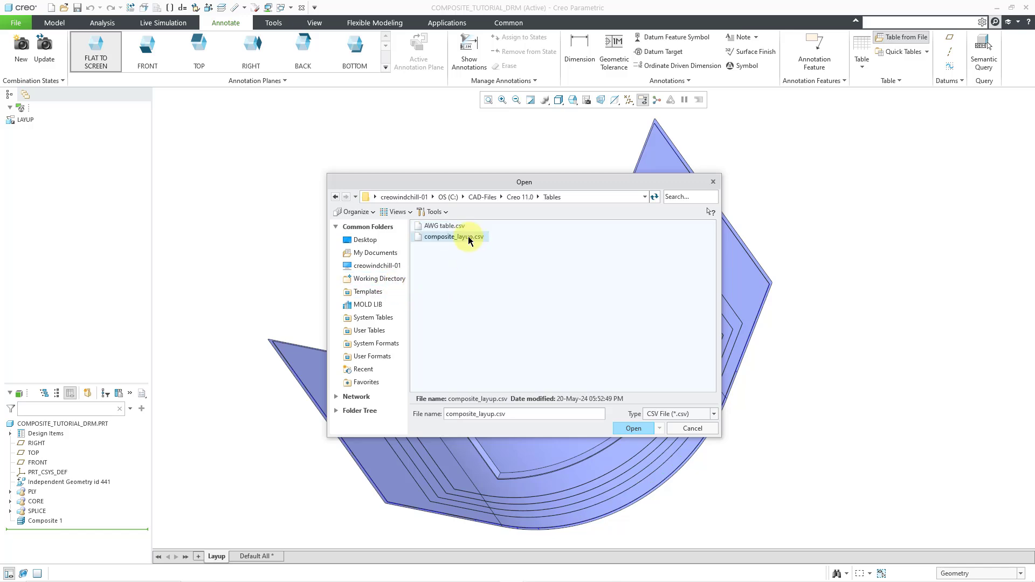
left_click(178, 129)
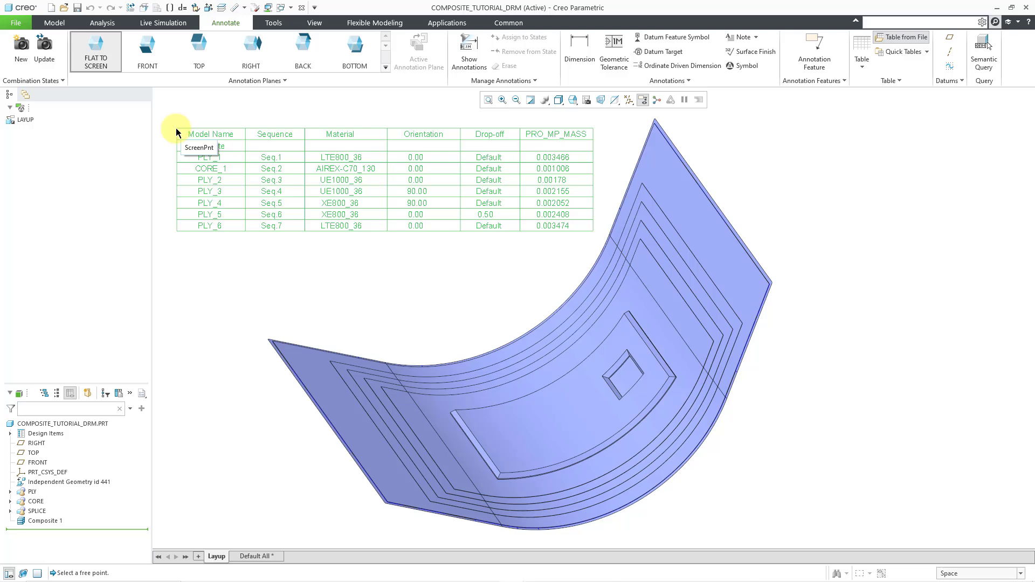
left_click(302, 271)
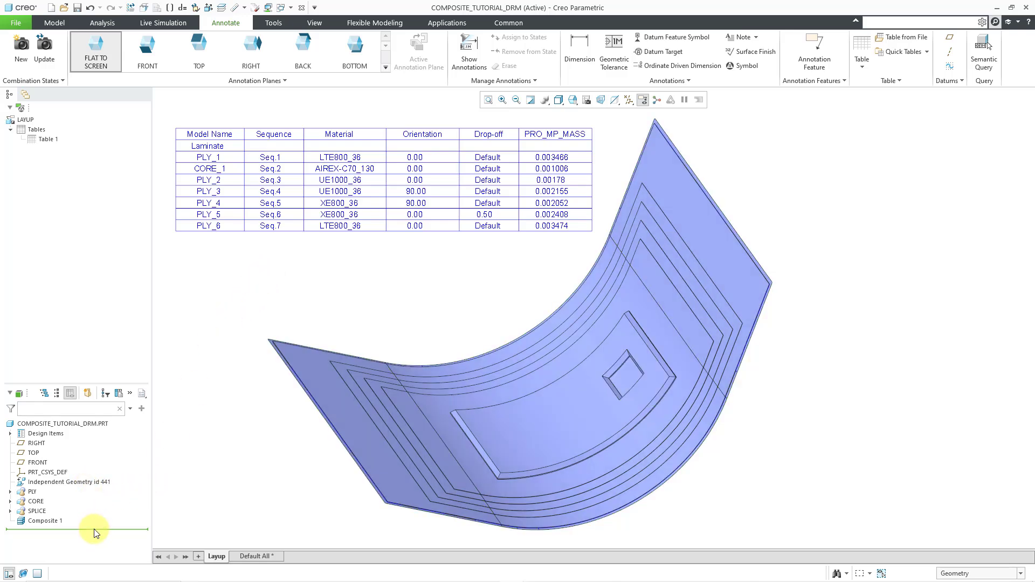
Step: Roll the model back to before Composite 1 and add the independent geometry's quilt surfaces as a surface set to the entire layup table's references
left_click_drag(97, 530, 91, 514)
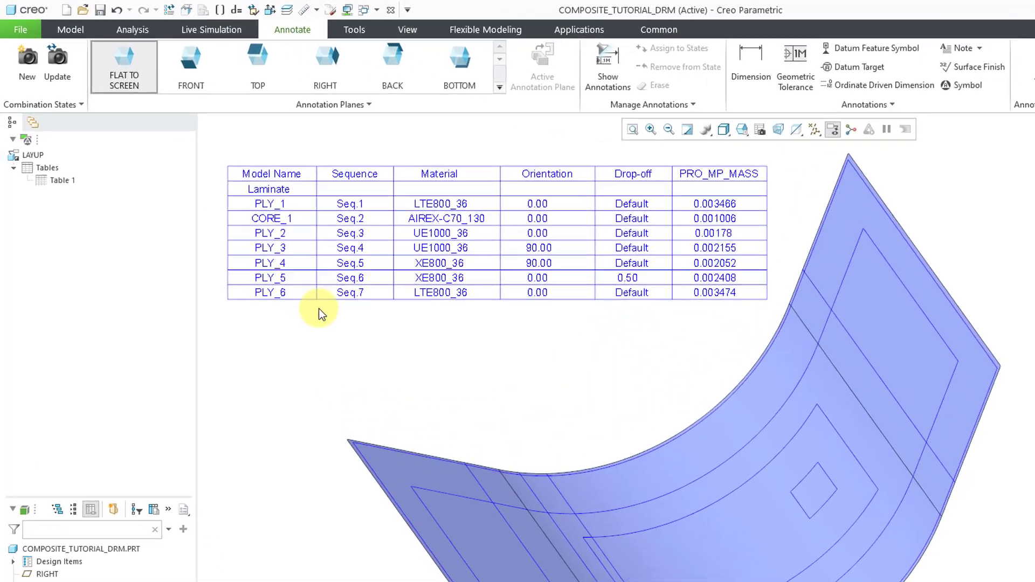
left_click(244, 227)
left_click(349, 328)
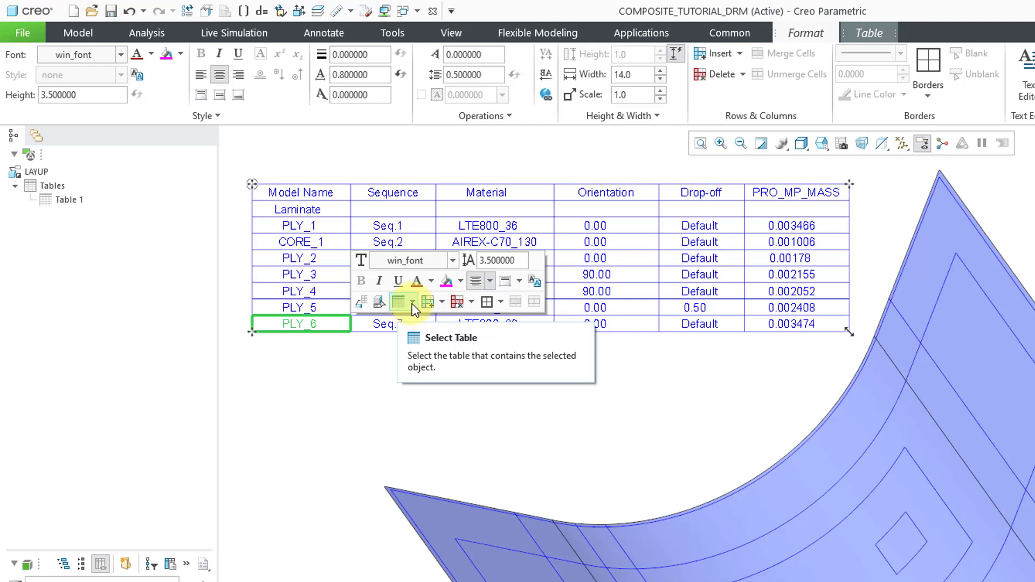
left_click(412, 305)
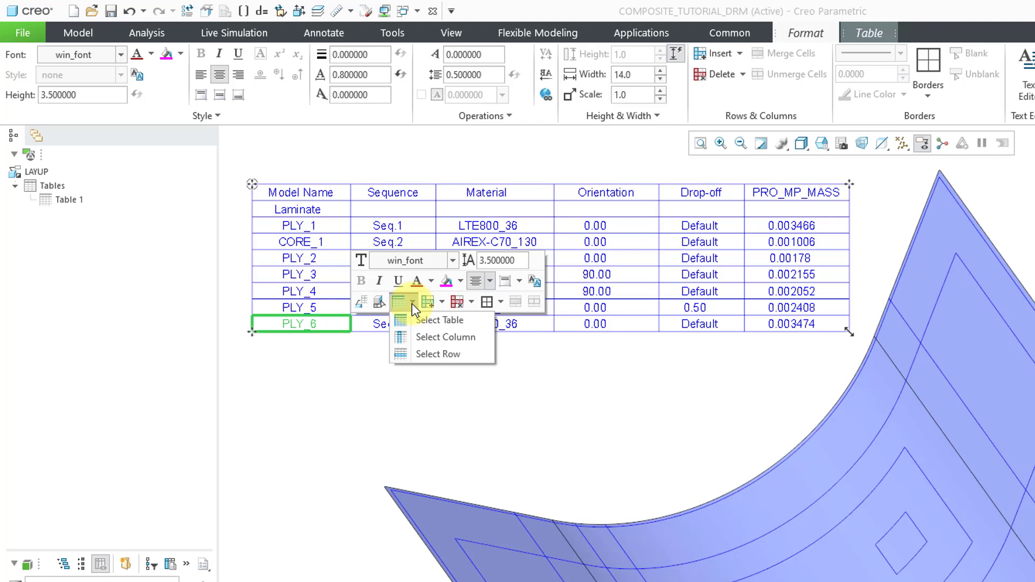
left_click(458, 319)
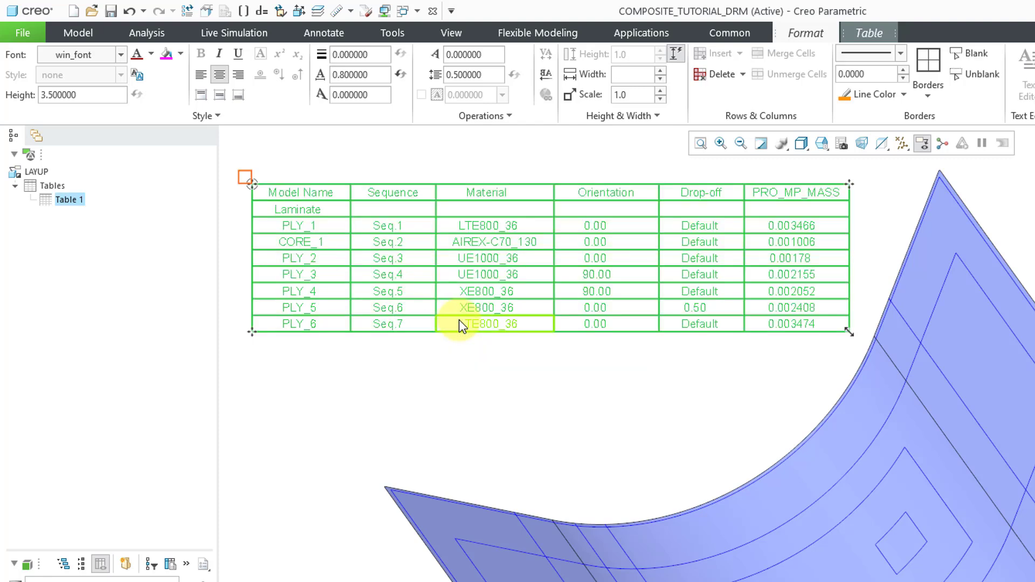
right_click(398, 389)
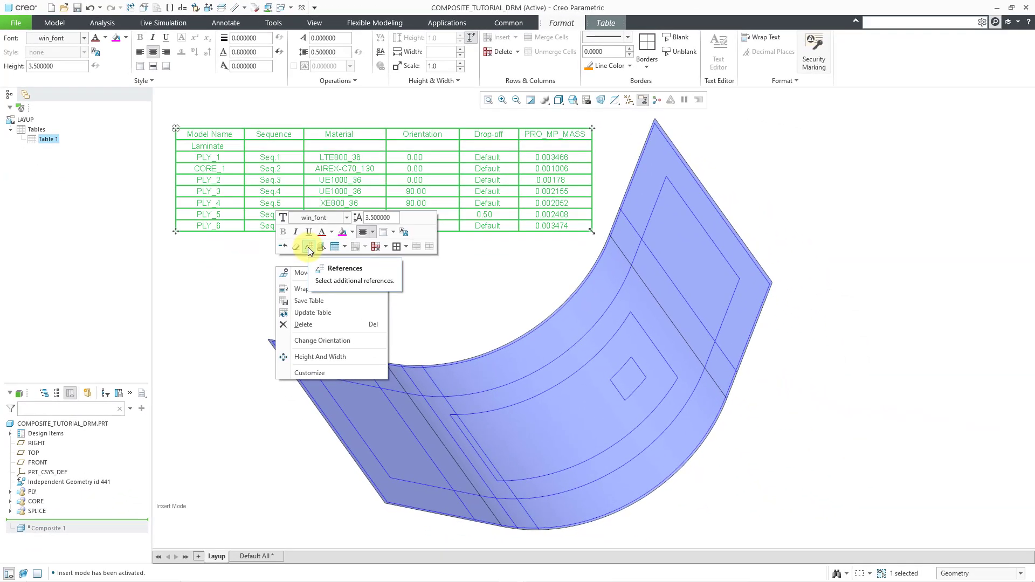
left_click(442, 354)
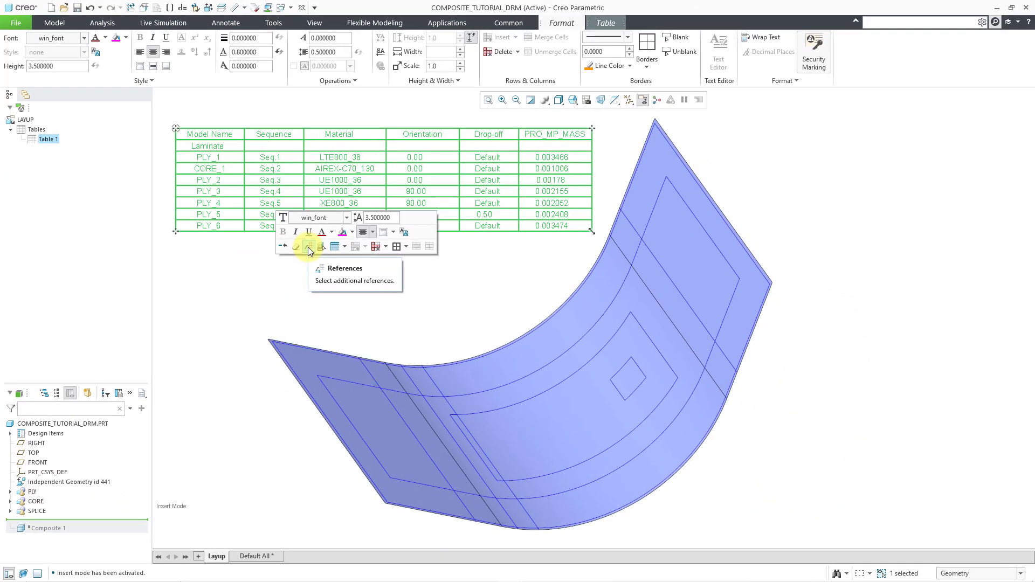
left_click(308, 246)
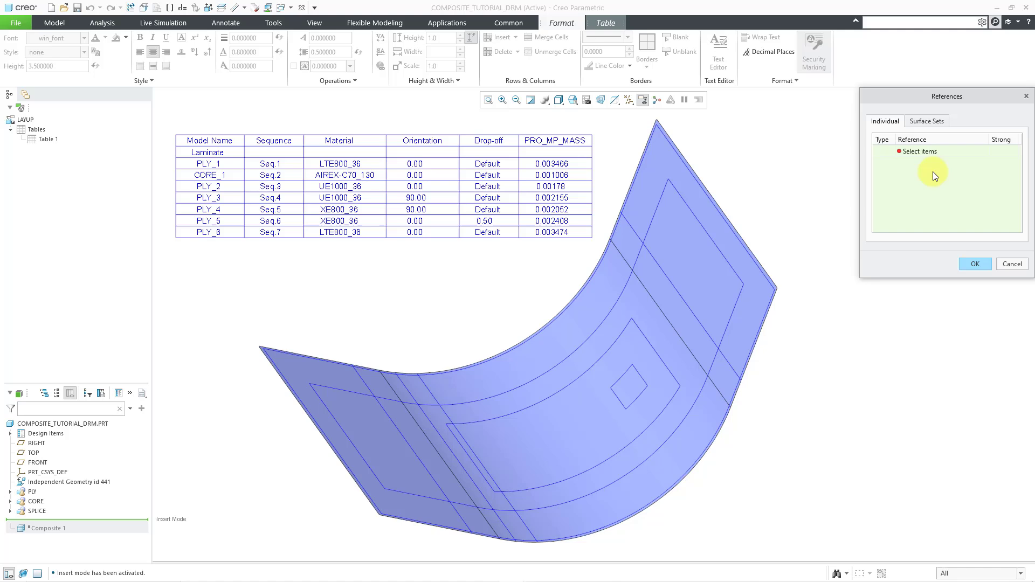
left_click(930, 120)
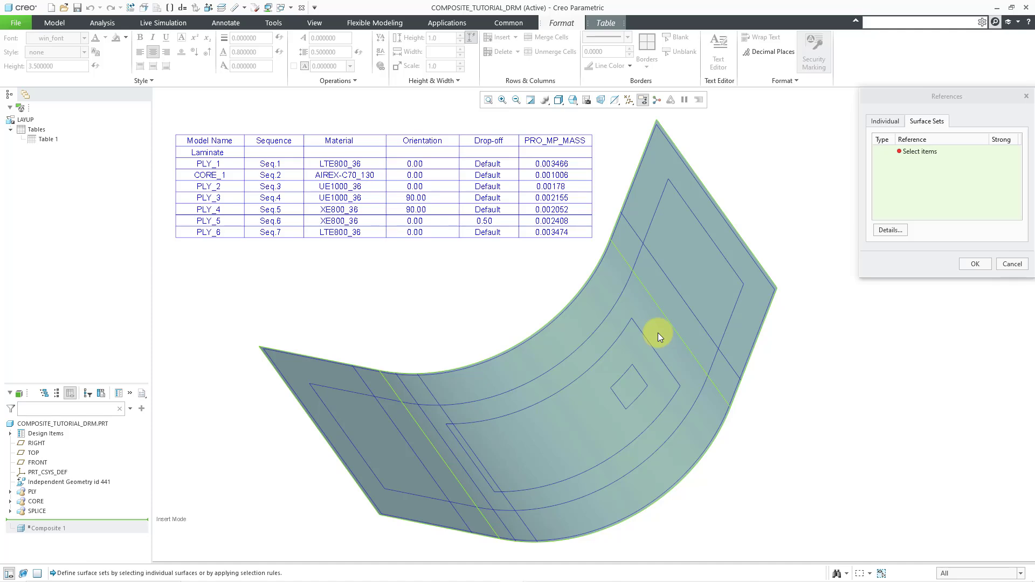
left_click(658, 332)
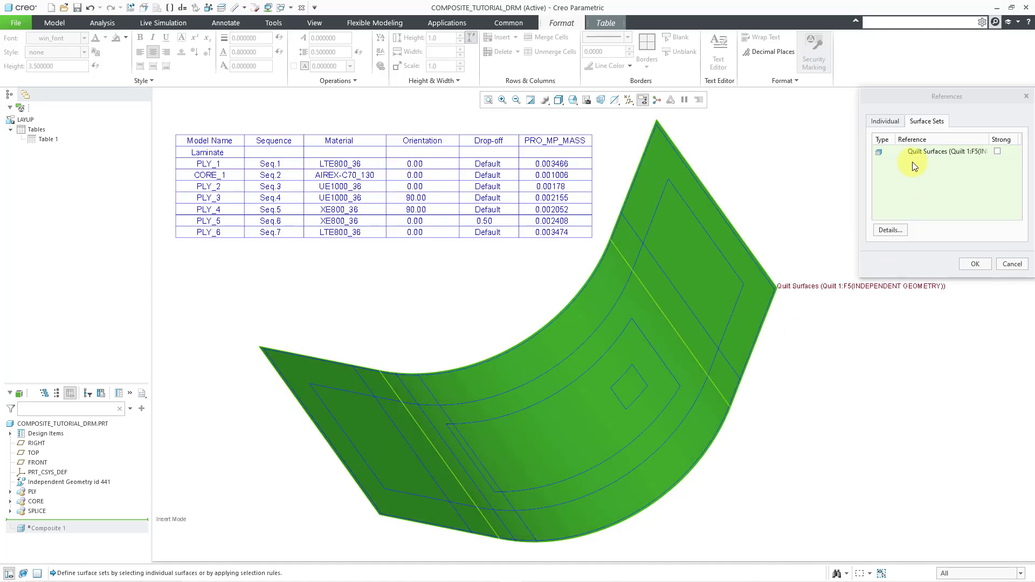
left_click(974, 264)
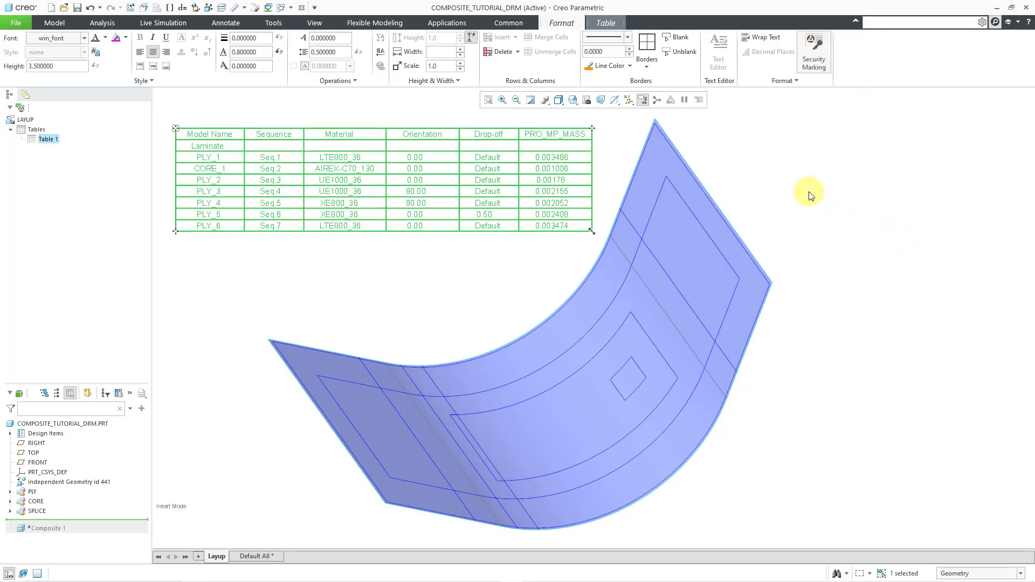
left_click(816, 178)
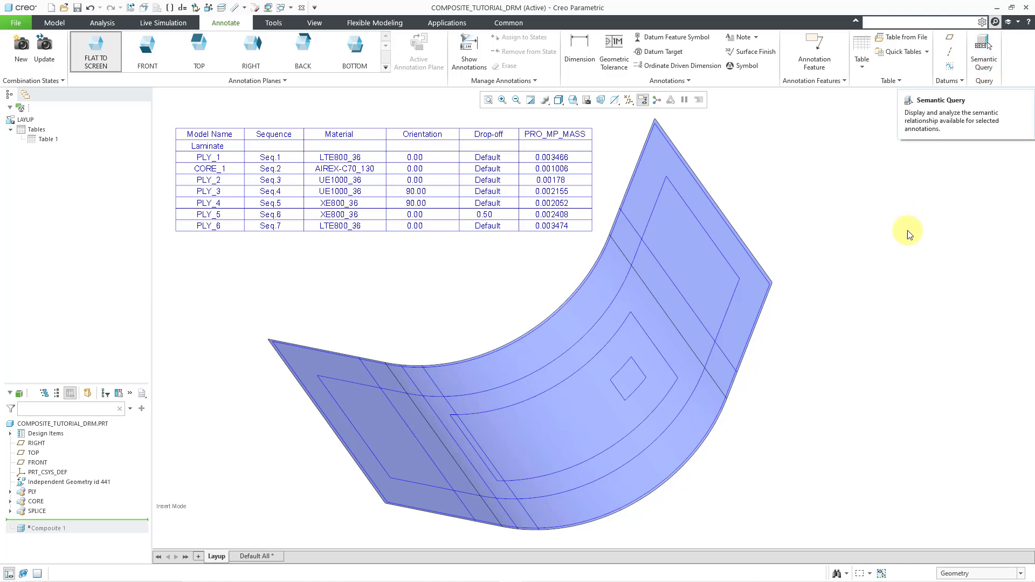
Step: Run a semantic query on the entire layup table to check which surfaces it references, and close the query
left_click(354, 231)
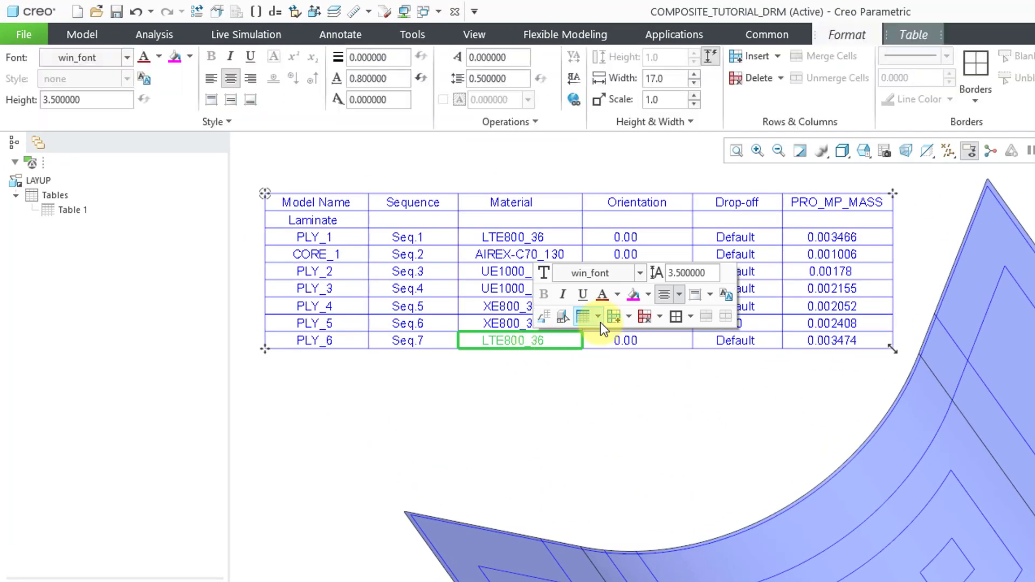
left_click(581, 318)
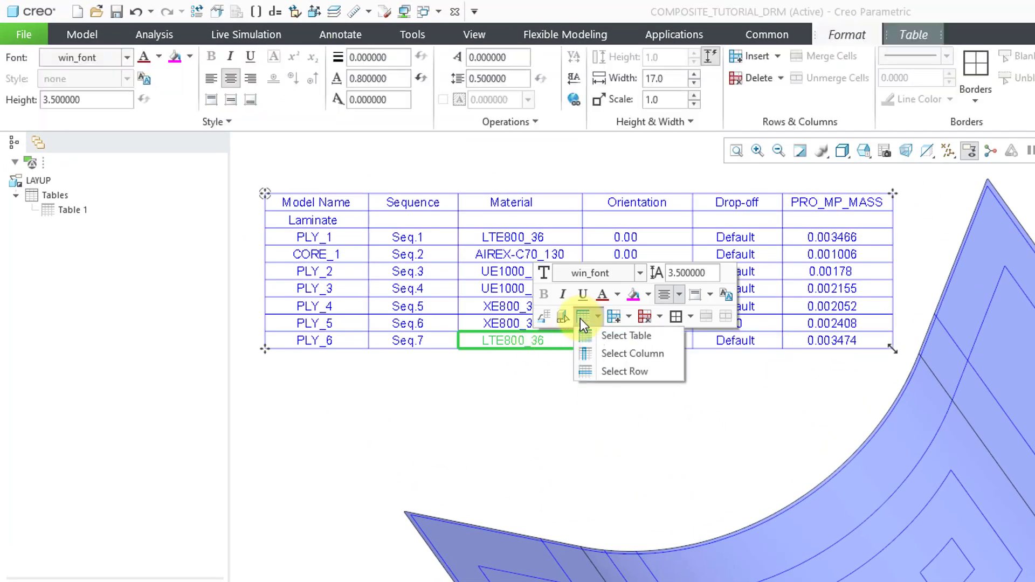
left_click(627, 335)
right_click(502, 398)
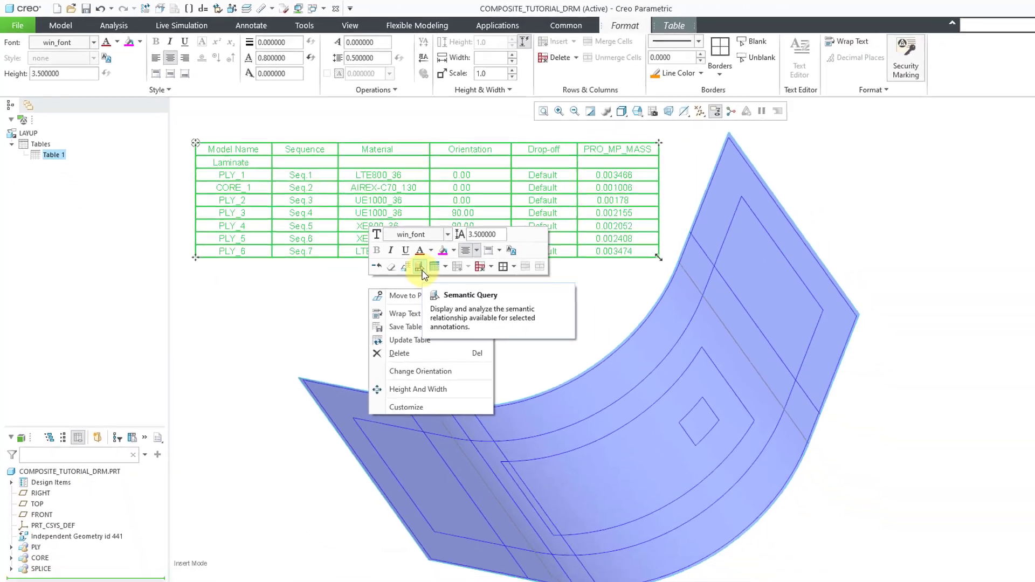
left_click(568, 361)
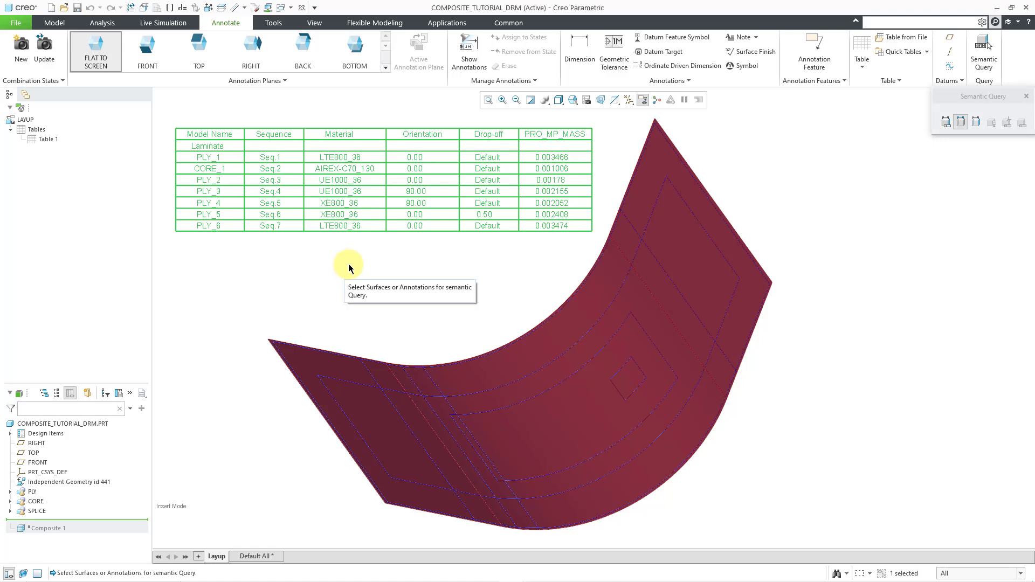
left_click(1026, 96)
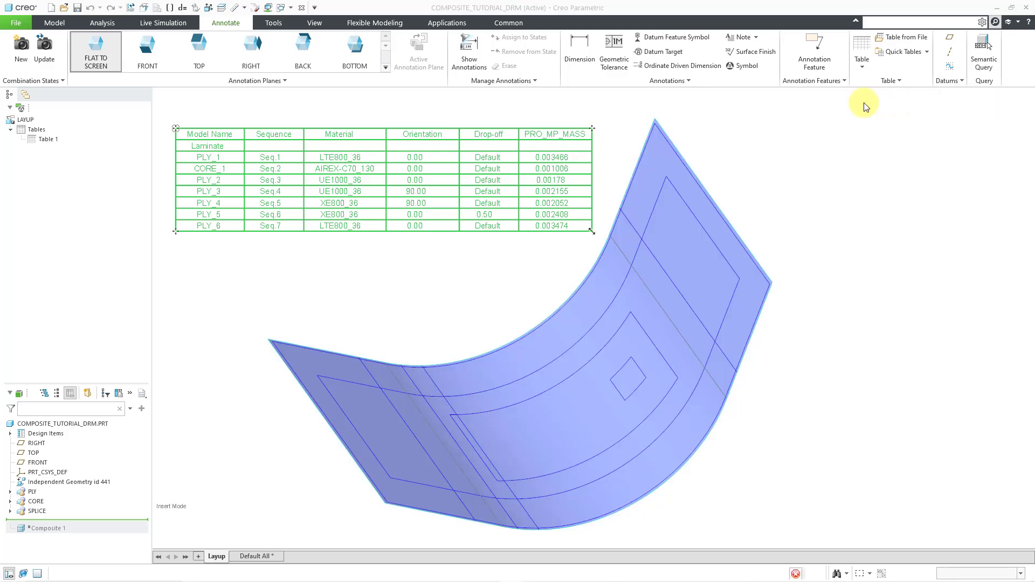